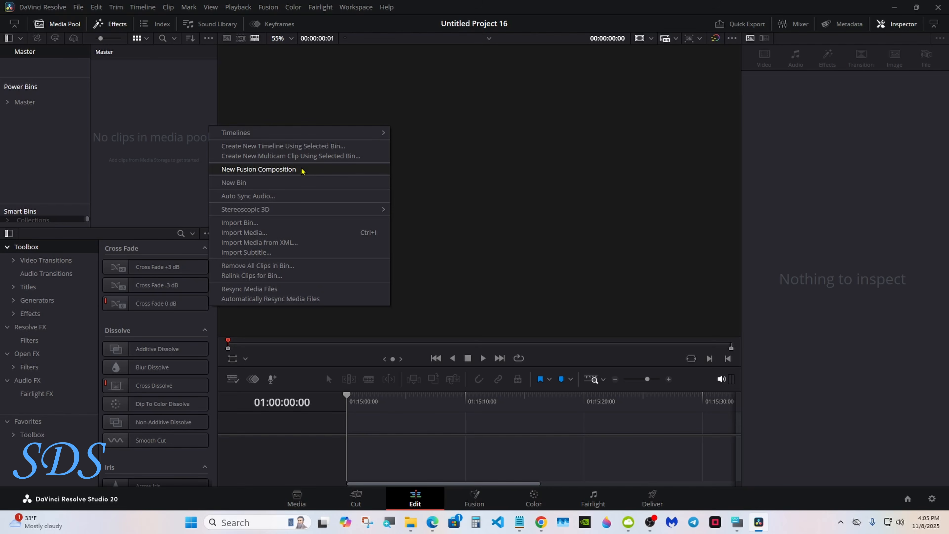
Step: Create a five-second Fusion composition clip with the default name and place it on a new timeline
click(303, 171)
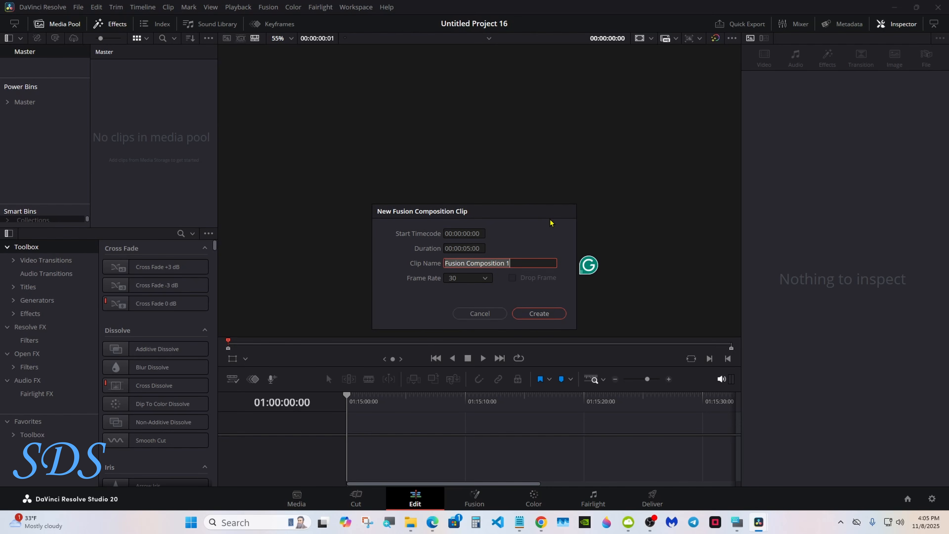
click(539, 313)
drag(124, 80, 397, 296)
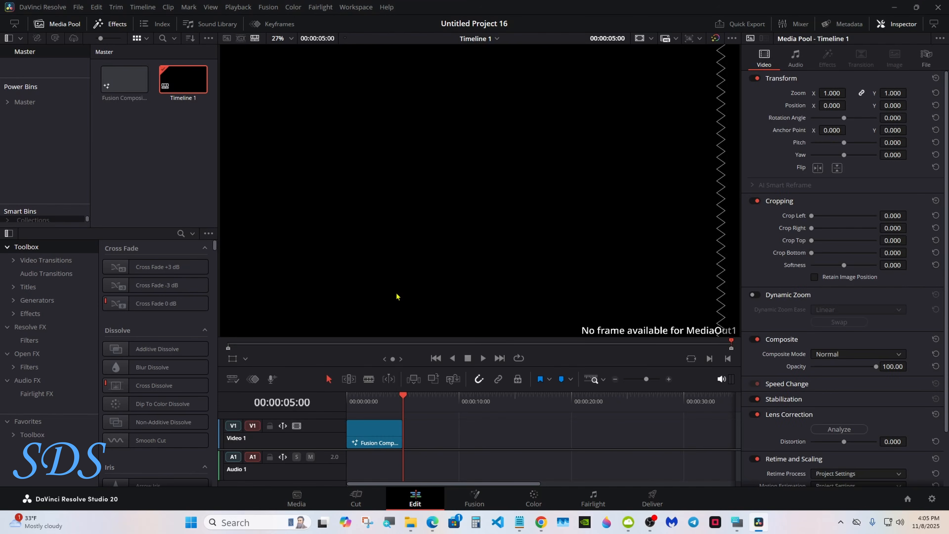
Step: Open the composition on the Fusion page and add a Text+ node feeding MediaOut1, with MediaOut1 shown in the viewer
click(476, 498)
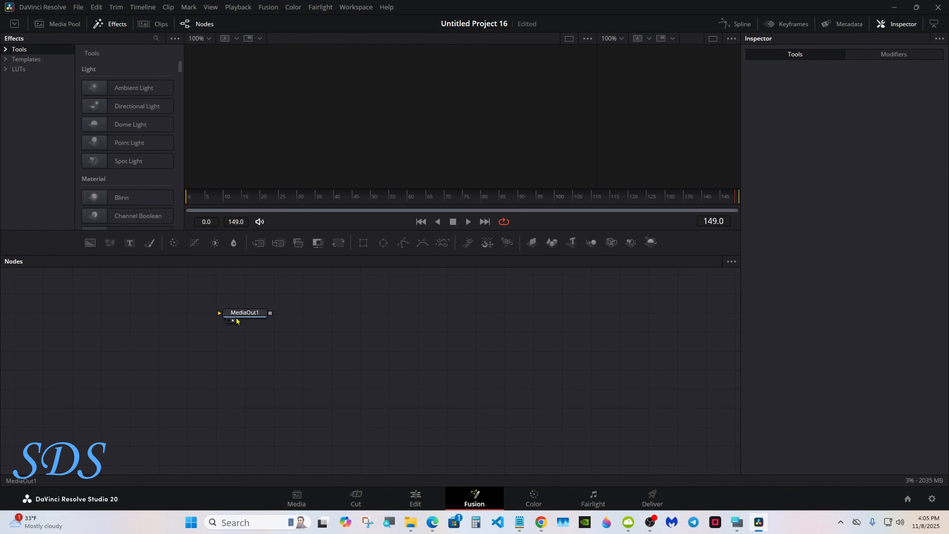
drag(236, 309, 582, 328)
drag(513, 262, 515, 349)
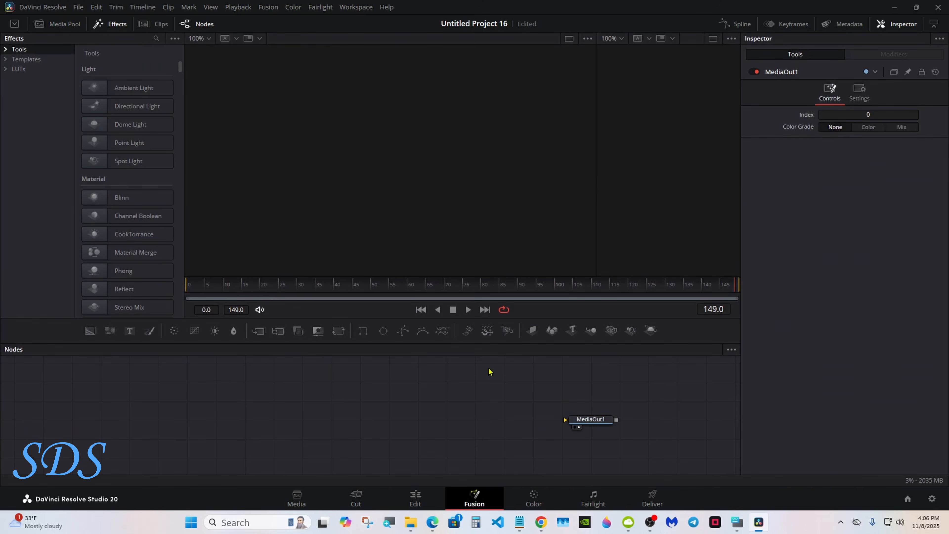
drag(135, 337, 588, 426)
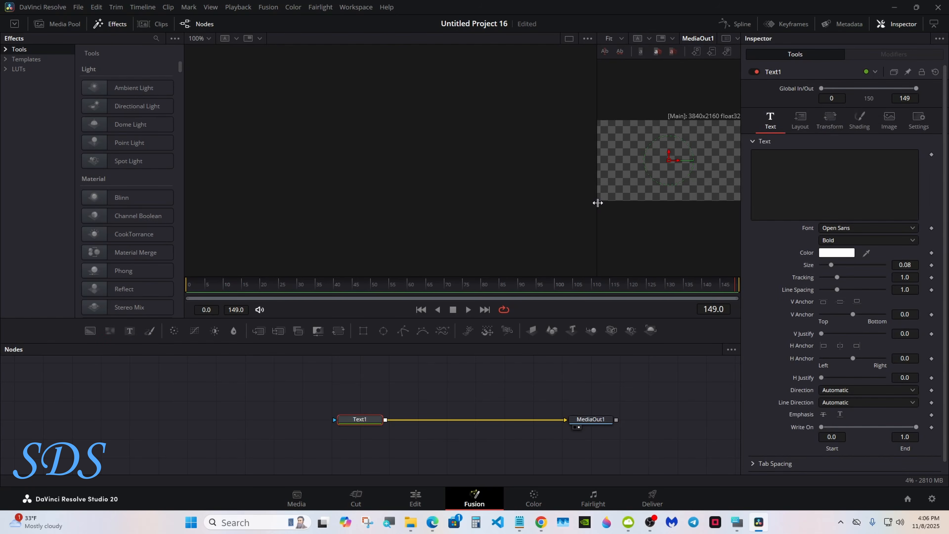
Step: Enlarge the MediaOut1 preview by switching to a single-viewer layout
drag(598, 203, 509, 201)
drag(509, 116, 457, 118)
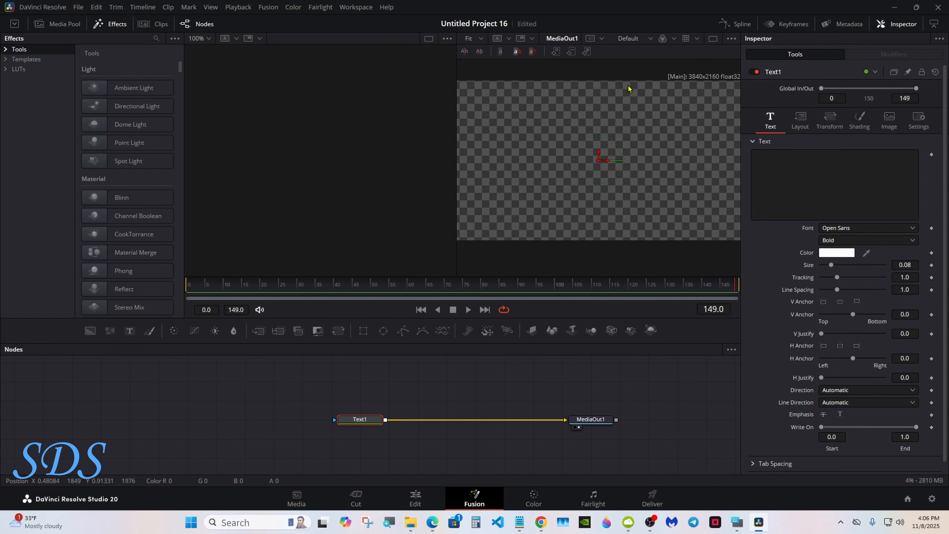
click(713, 38)
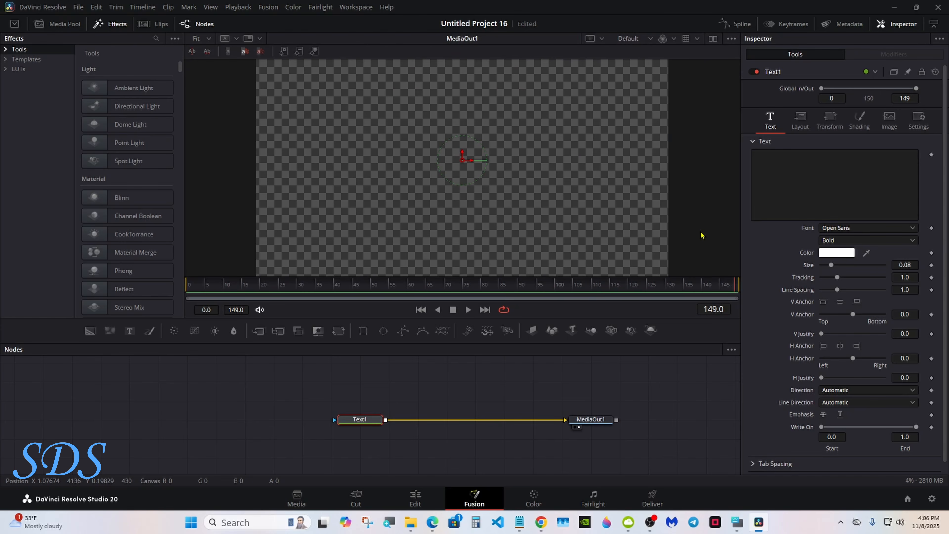
Step: Enter "DaVinci Resolve" as the text of the Text1 node using the on-screen keyboard
click(737, 523)
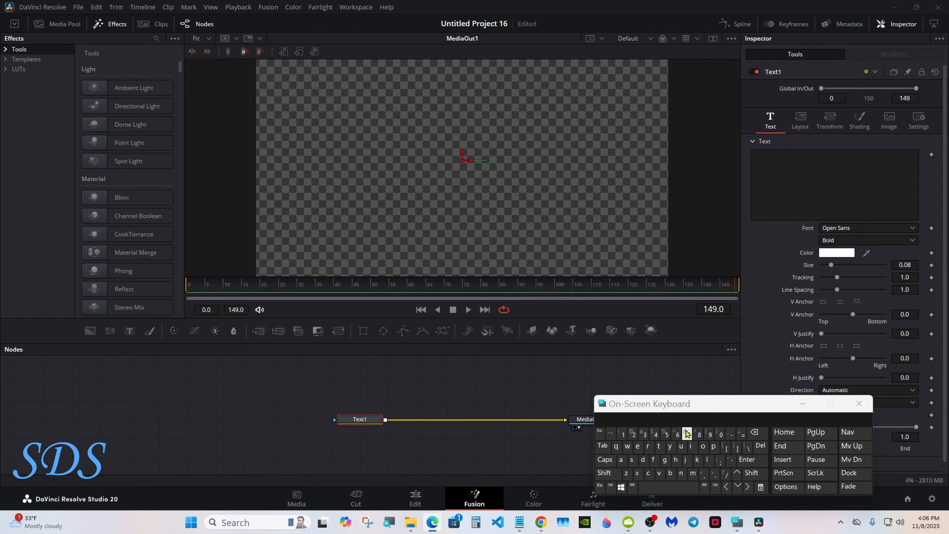
drag(649, 397, 634, 371)
click(833, 183)
click(589, 446)
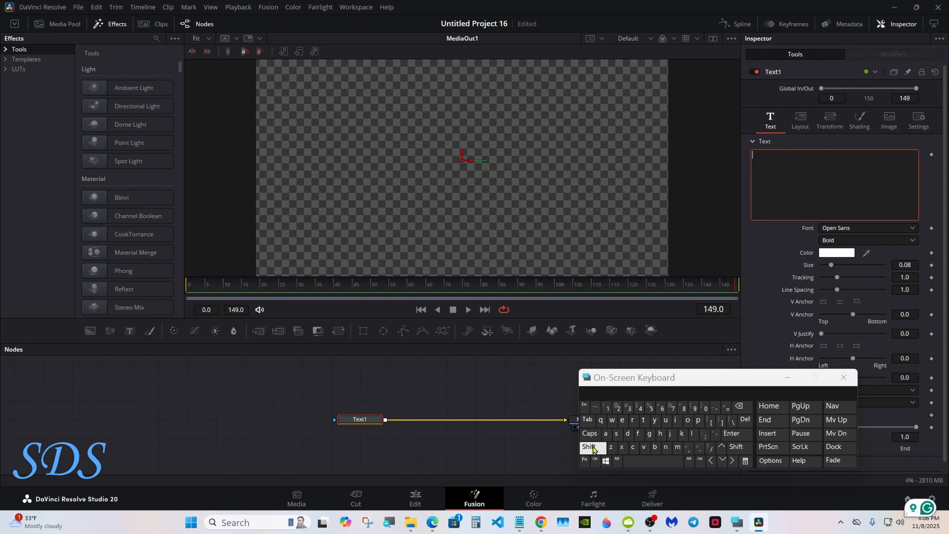
click(628, 433)
click(606, 433)
click(589, 447)
click(643, 446)
click(675, 420)
click(665, 446)
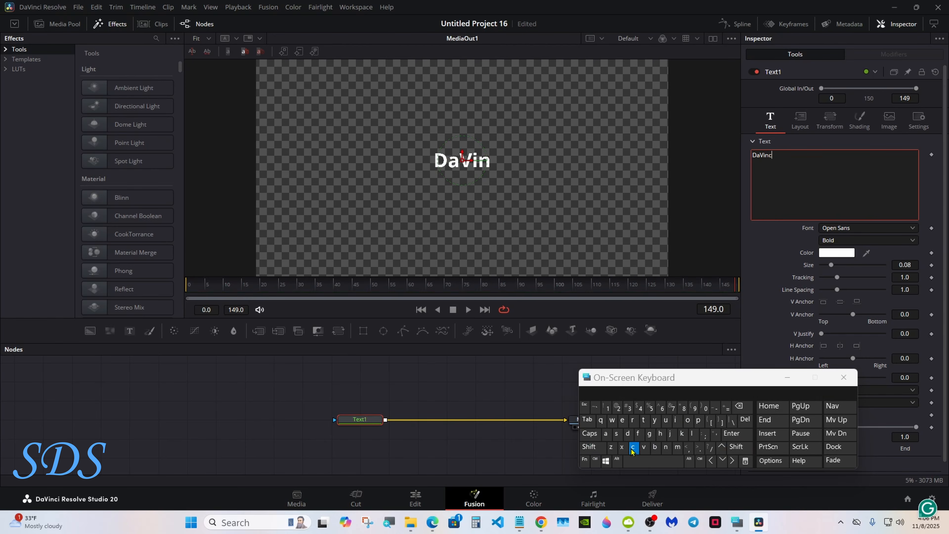
click(633, 447)
click(675, 419)
click(660, 461)
click(589, 446)
click(632, 421)
click(623, 421)
click(617, 434)
click(688, 421)
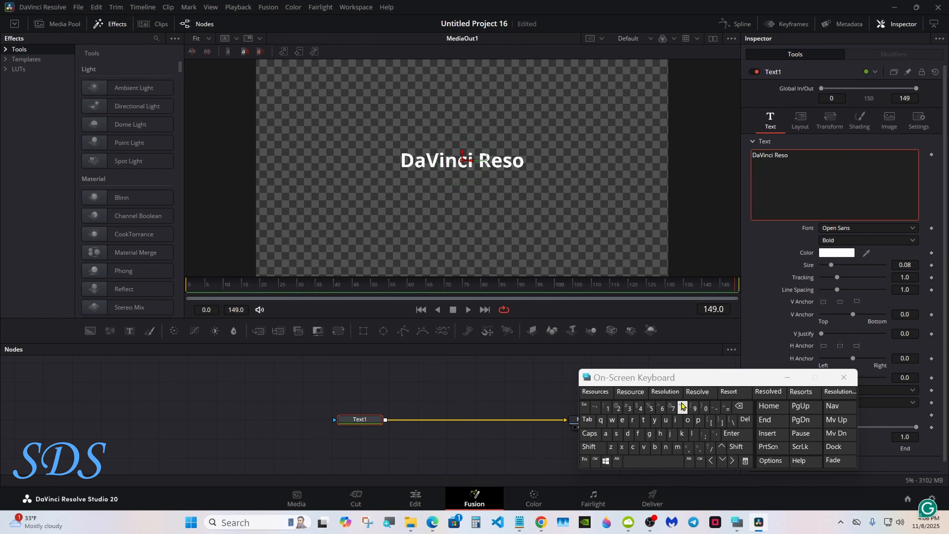
click(681, 394)
click(747, 408)
drag(733, 380, 627, 396)
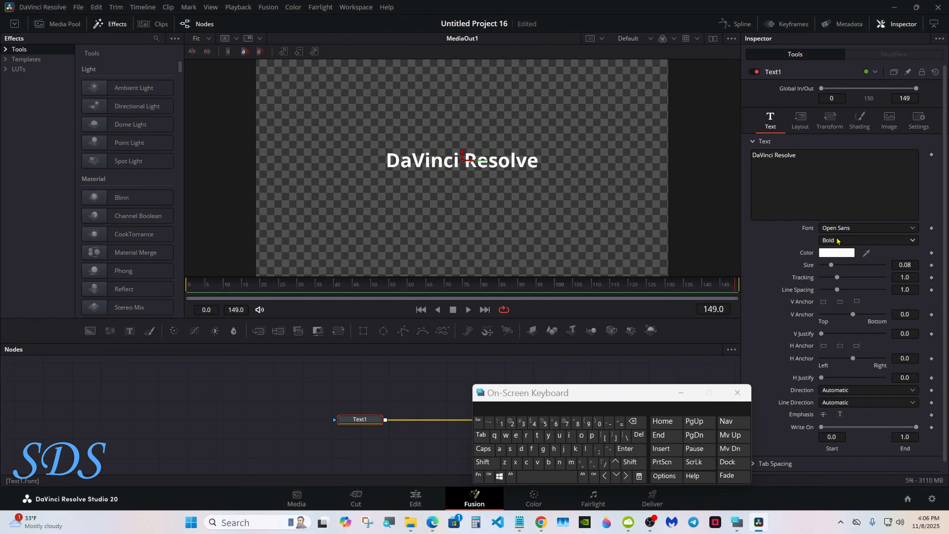
Step: Set the text's font to American Purpose Casual 01 and its tracking to 1.08
click(838, 228)
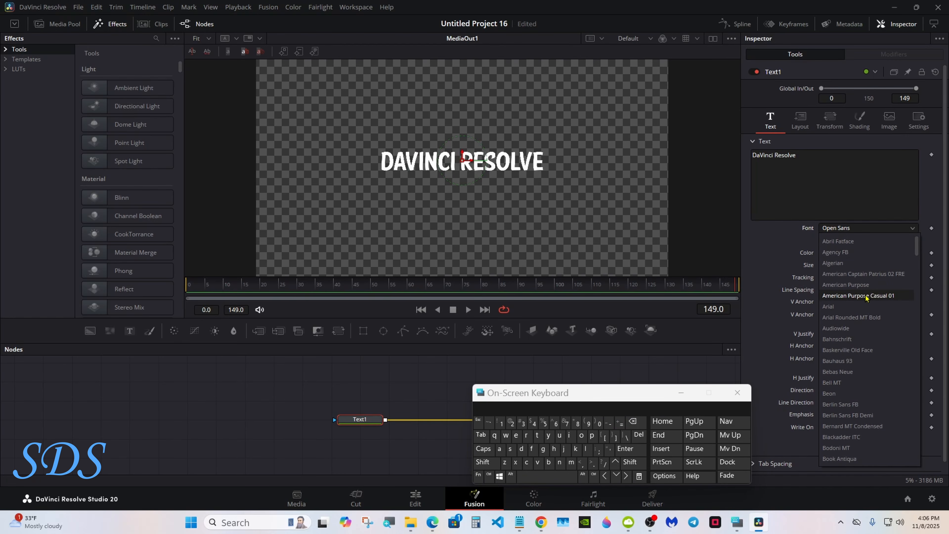
click(897, 299)
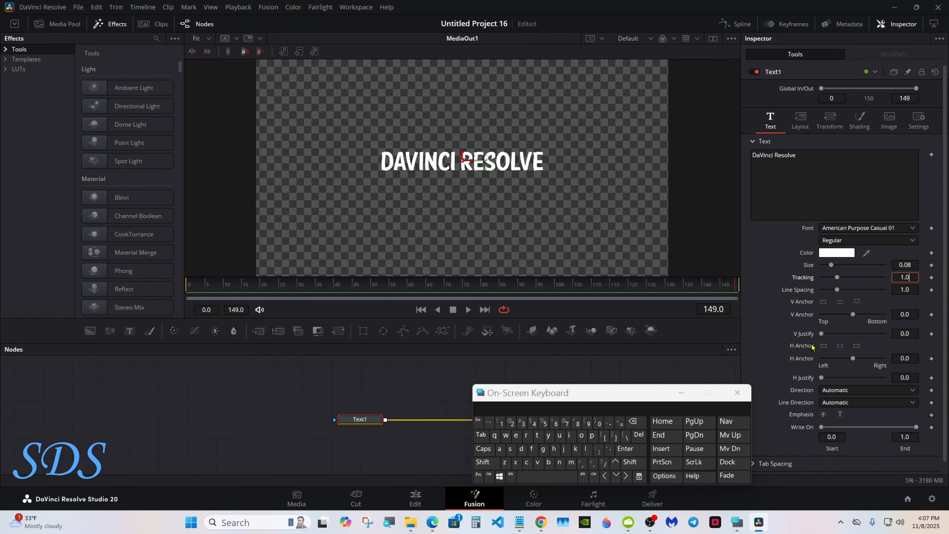
click(578, 423)
click(625, 448)
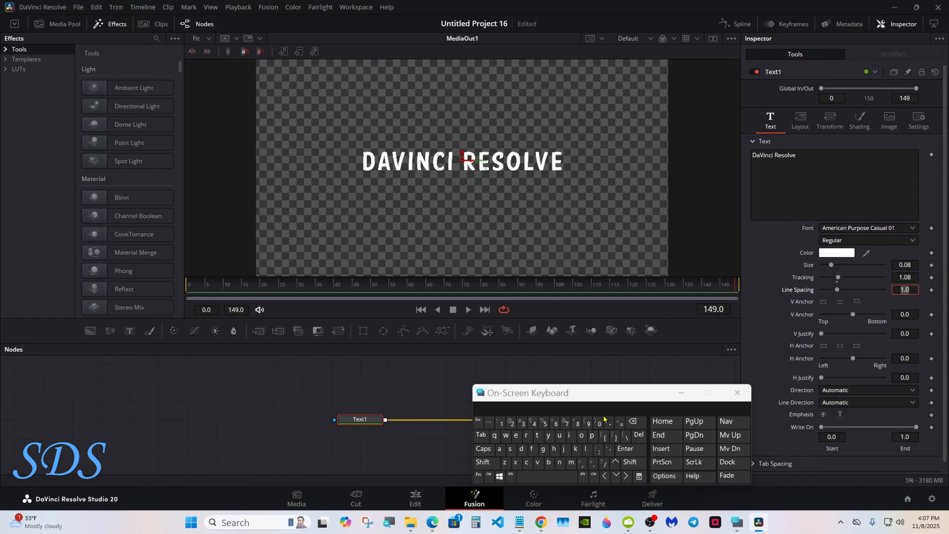
drag(604, 399, 625, 396)
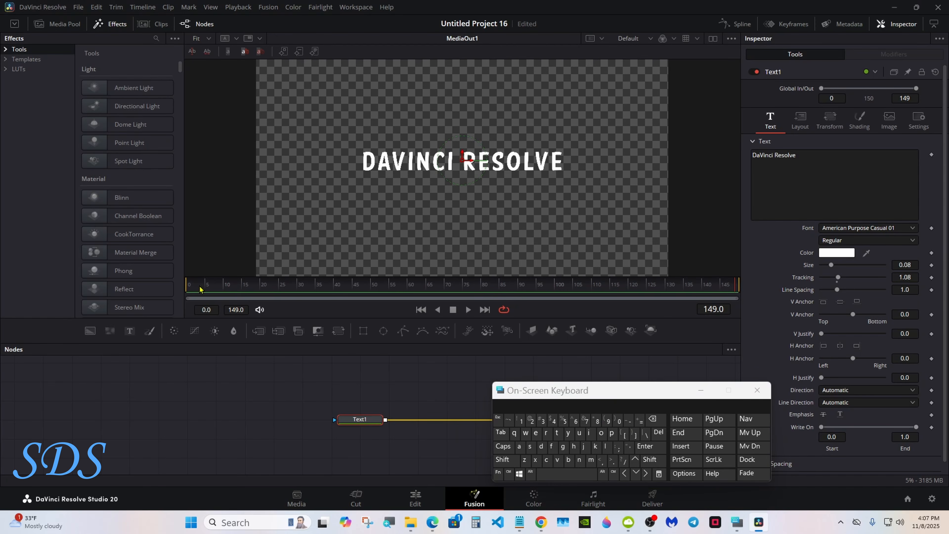
Step: Go to frame 0 and add a Follower modifier to the Text1 text
click(190, 285)
drag(581, 391, 491, 396)
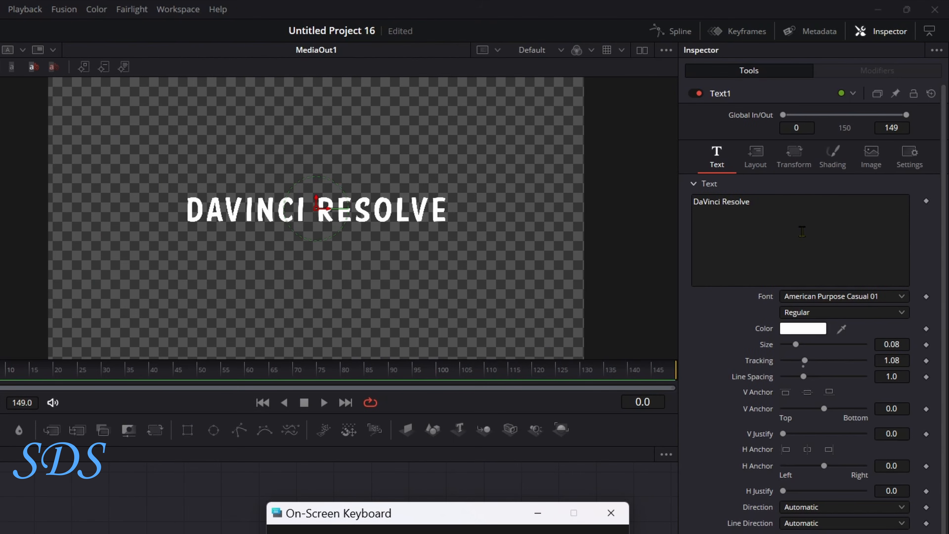
right_click(802, 232)
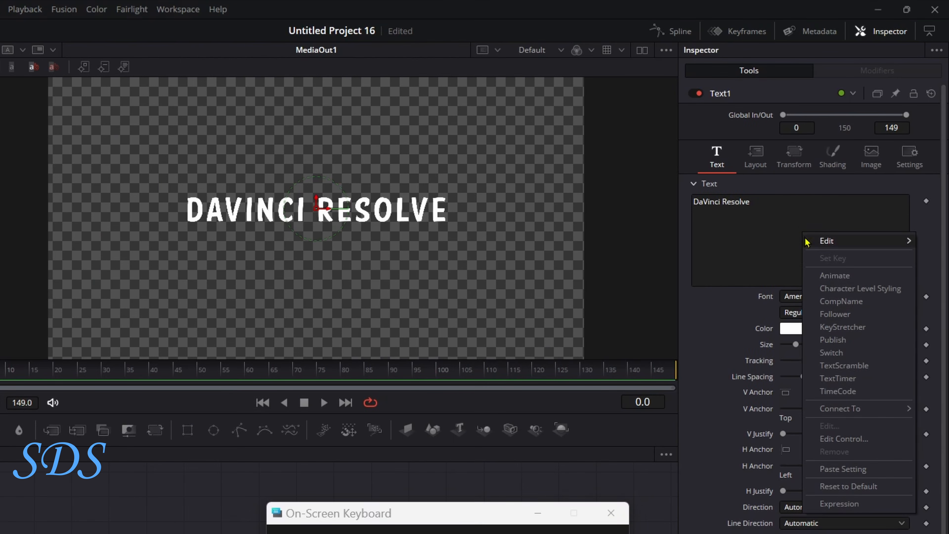
click(855, 316)
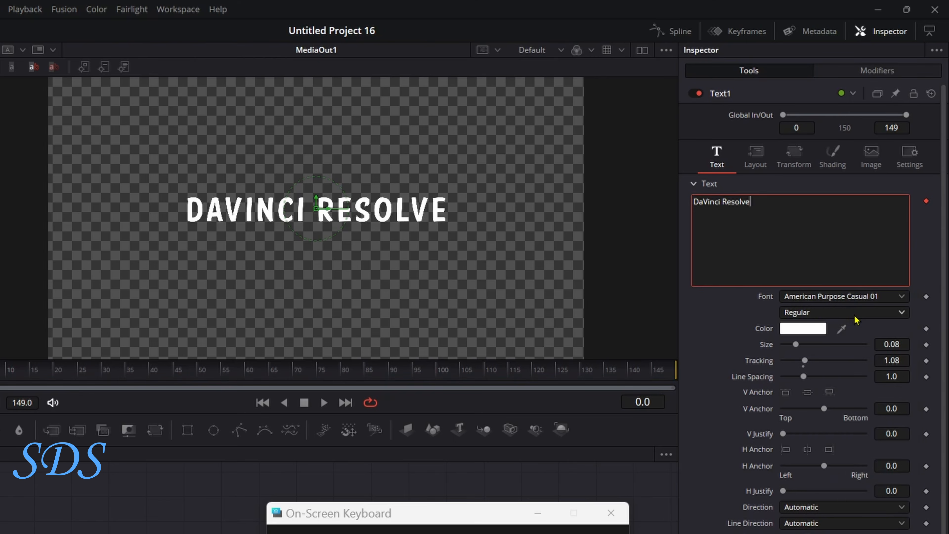
Step: Add a keyframe at frame 0 for the position offset in the Follower's shading settings
click(878, 71)
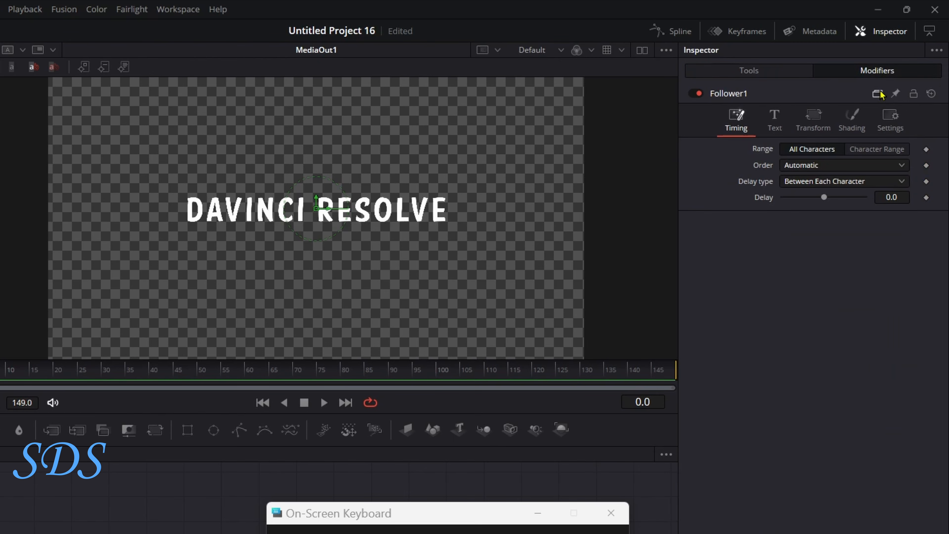
click(858, 129)
scroll(900, 512, down, 5)
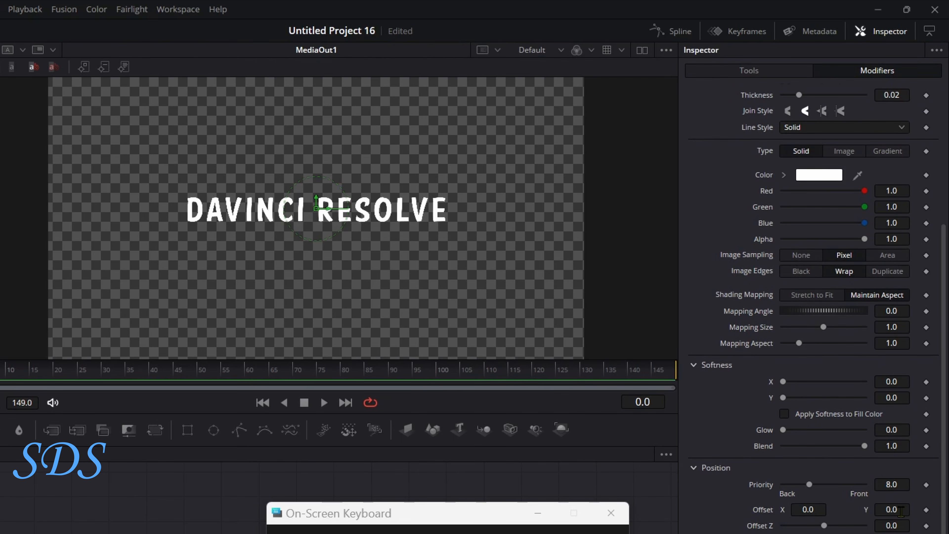
drag(900, 512, 833, 511)
double_click(767, 511)
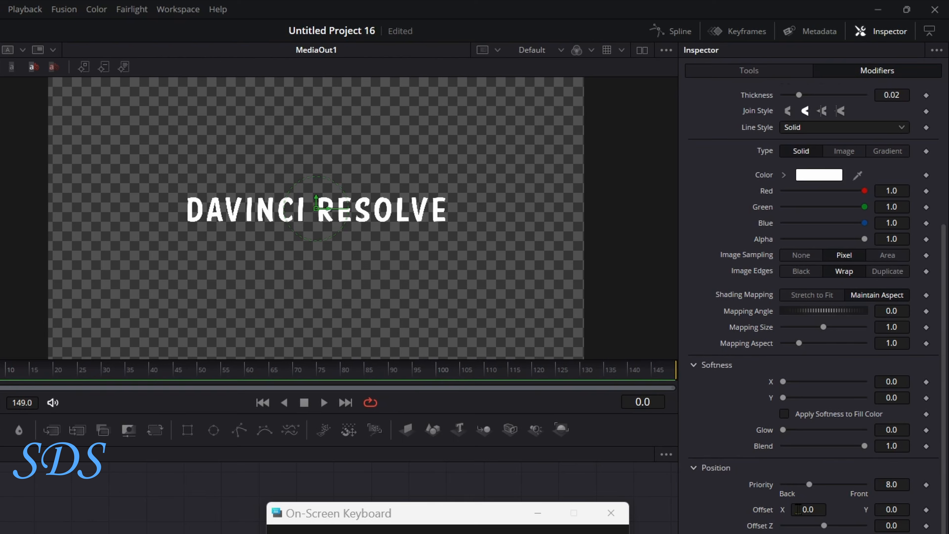
click(927, 511)
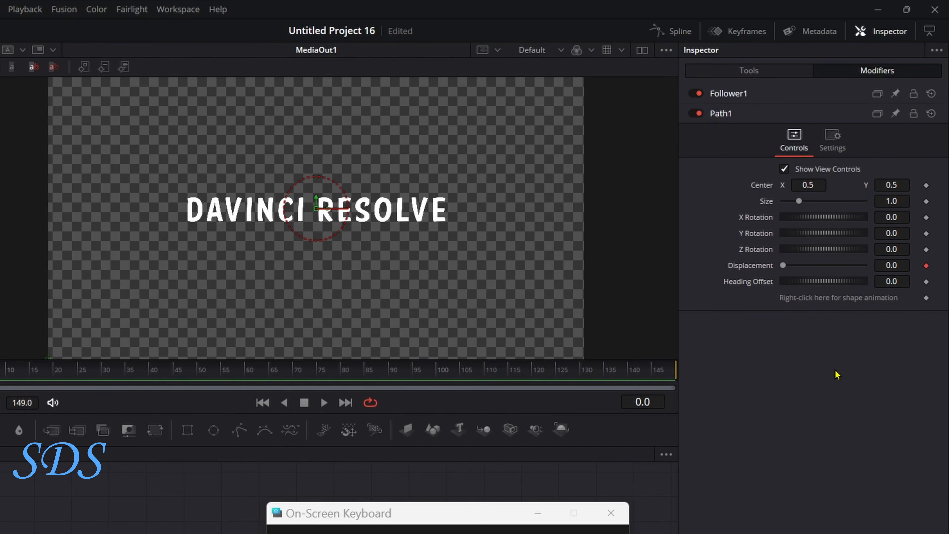
Step: Lower the Follower's position Y offset to -4.053 at frame 0 so the text sits below the frame
click(781, 95)
scroll(947, 511, down, 5)
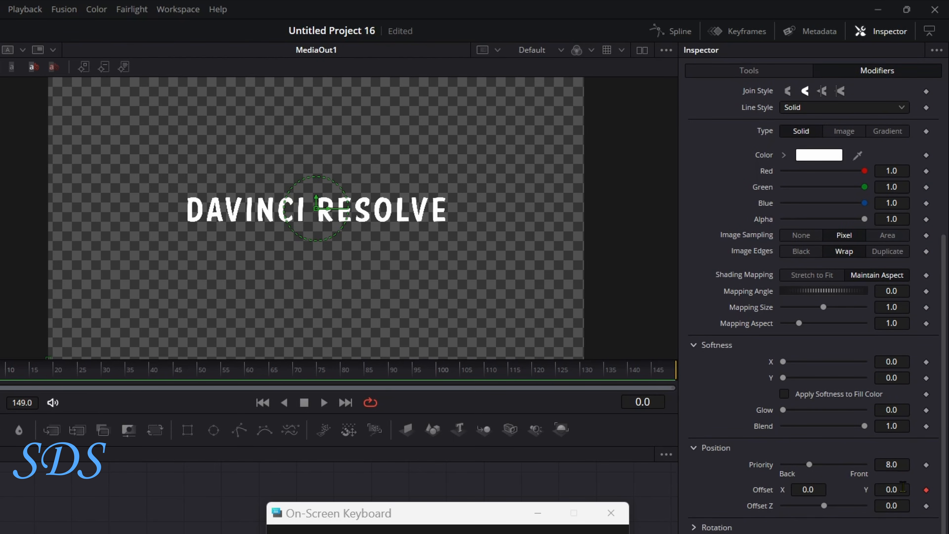
drag(902, 486, 889, 487)
click(538, 513)
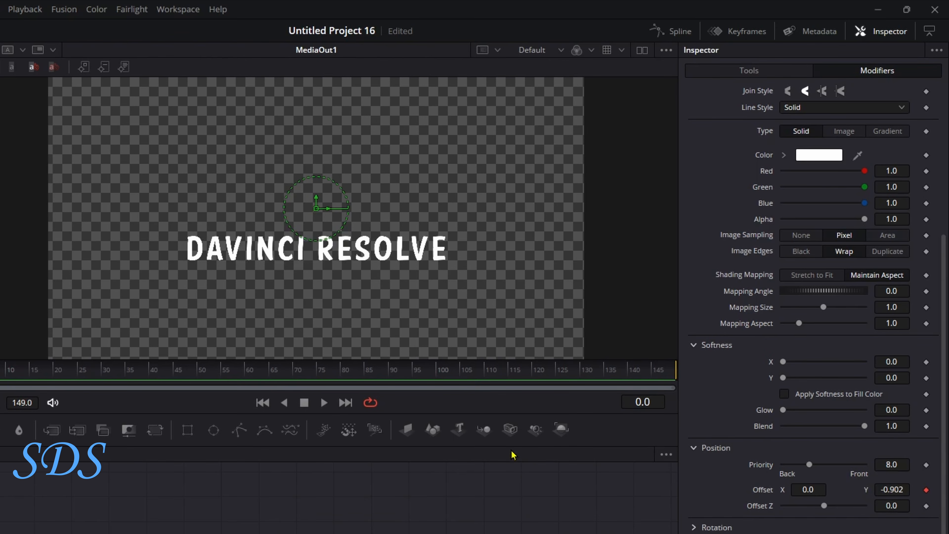
drag(507, 447, 507, 533)
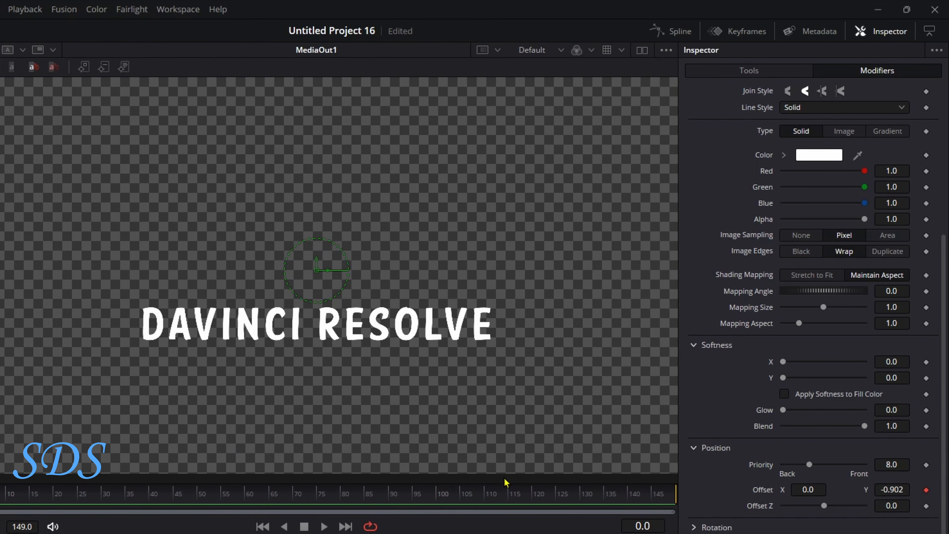
drag(882, 488, 689, 501)
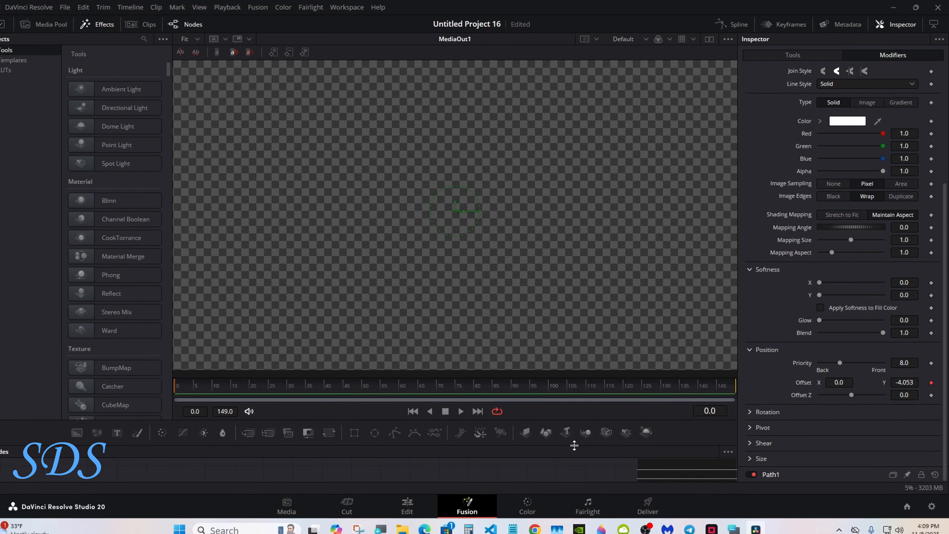
Step: Set the Follower's position Y offset to 0.0 at frame 20
drag(575, 445, 545, 323)
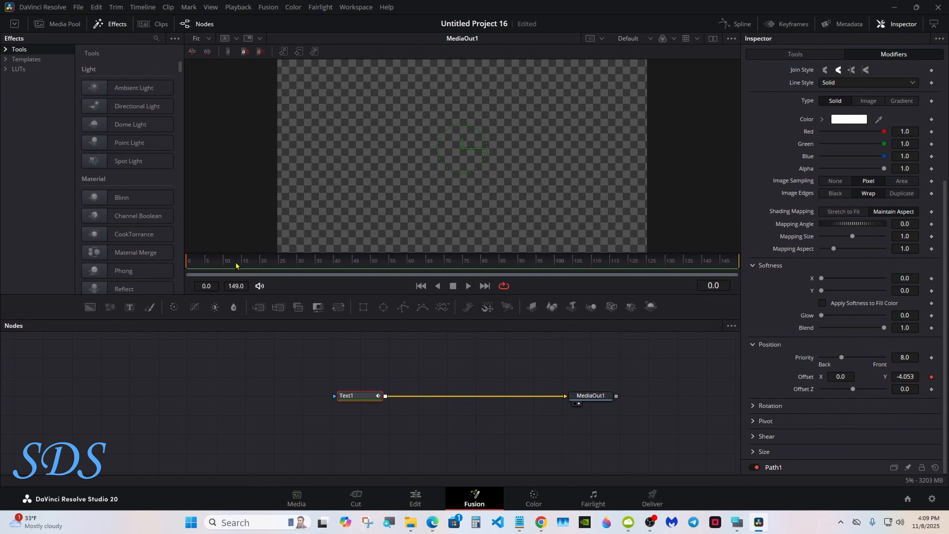
drag(235, 265, 263, 264)
click(736, 523)
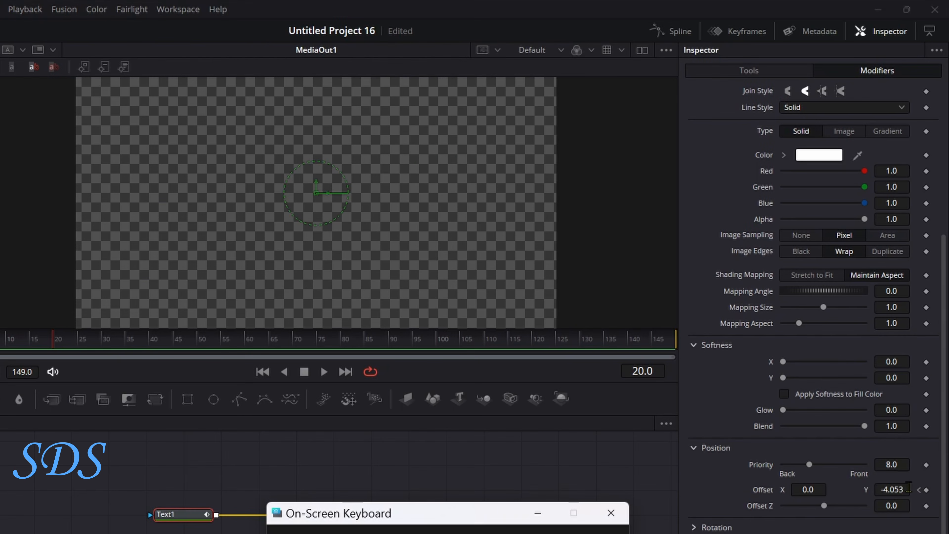
click(907, 489)
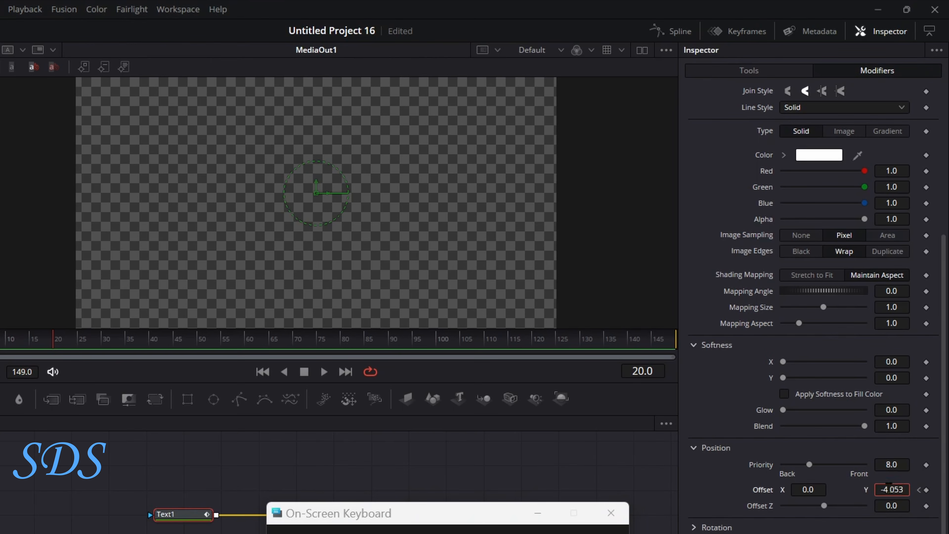
key(BackSpace)
key(BackSpace)
key(BackSpace)
key(Tab)
mouse_move(53, 339)
mouse_down()
mouse_move(1, 339)
mouse_move(57, 337)
mouse_up()
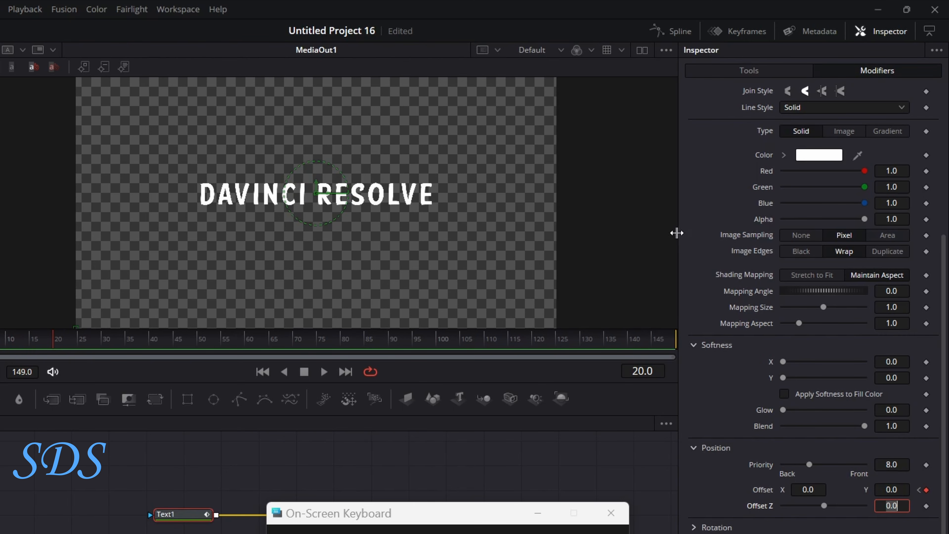
Step: Set the Follower's timing order to Random But One by One
scroll(946, 185, up, 3)
scroll(947, 185, up, 3)
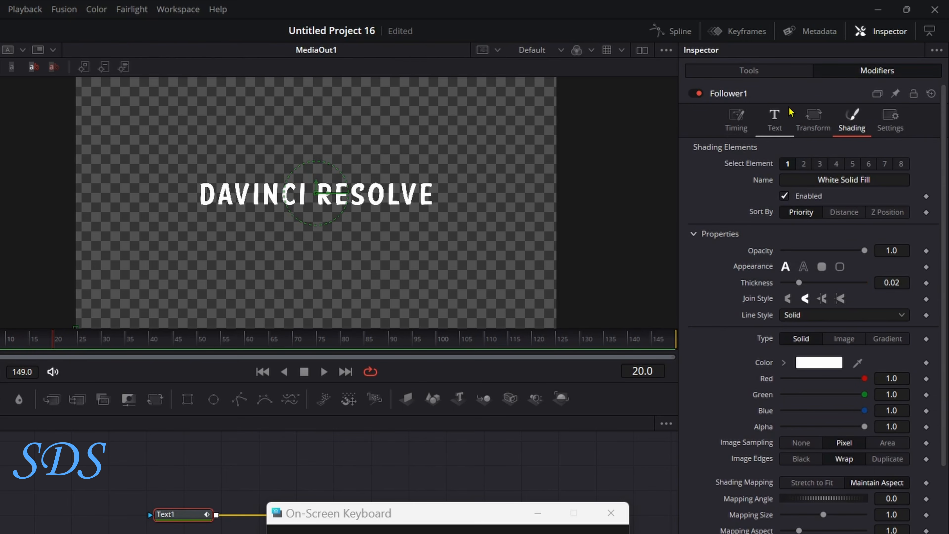
click(736, 117)
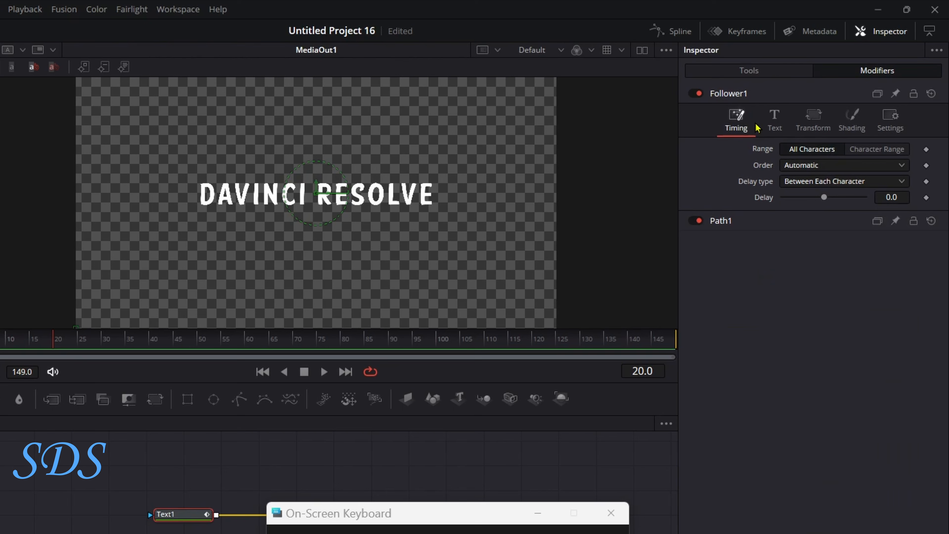
click(830, 167)
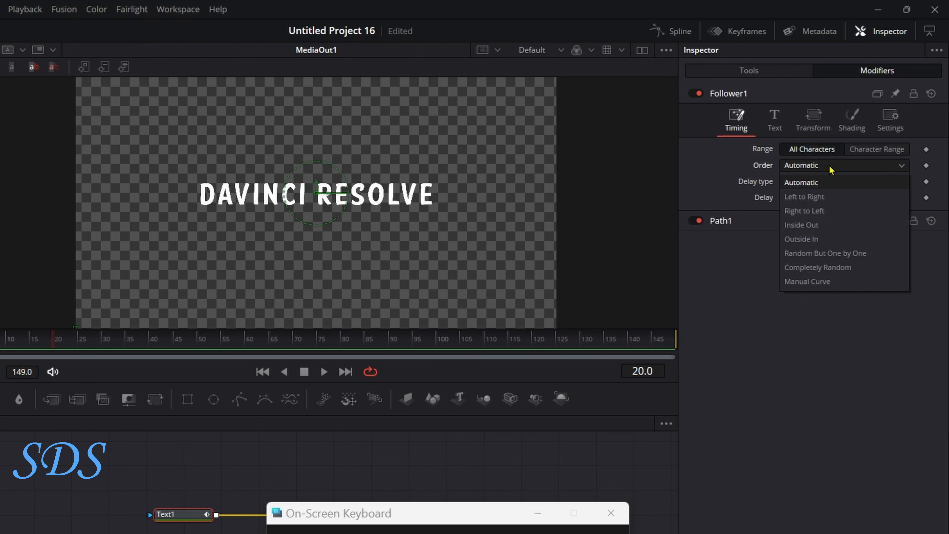
click(830, 254)
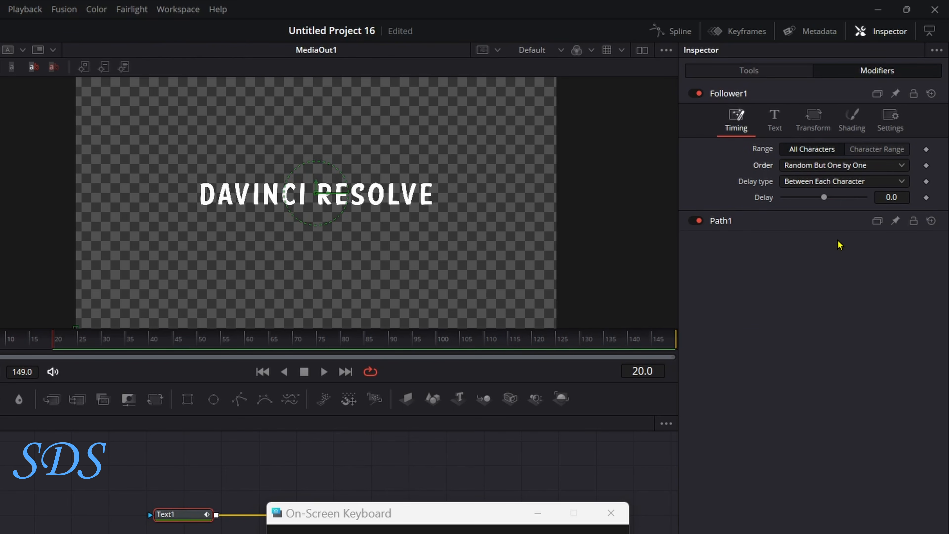
Step: Set the Follower's delay between characters to 2.0
click(896, 197)
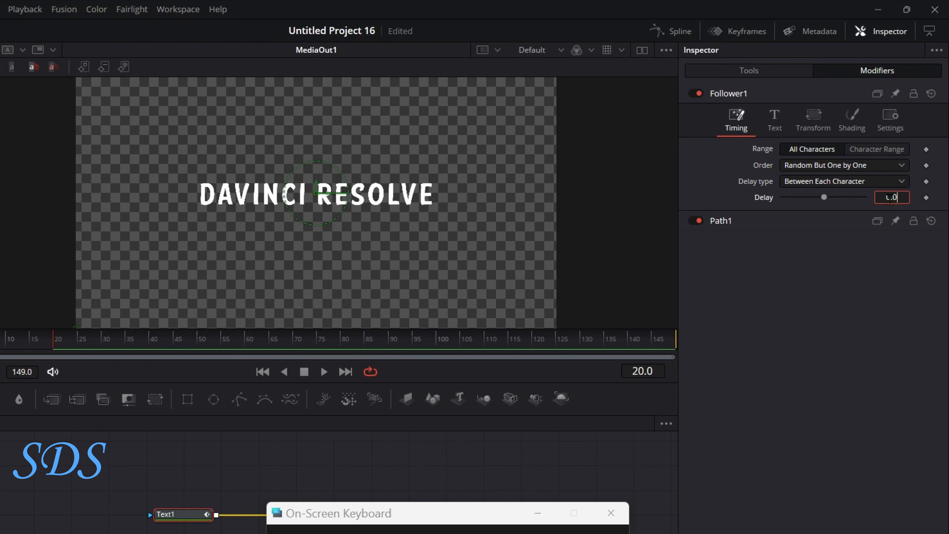
key(BackSpace)
key(BackSpace)
key(BackSpace)
drag(338, 512, 415, 511)
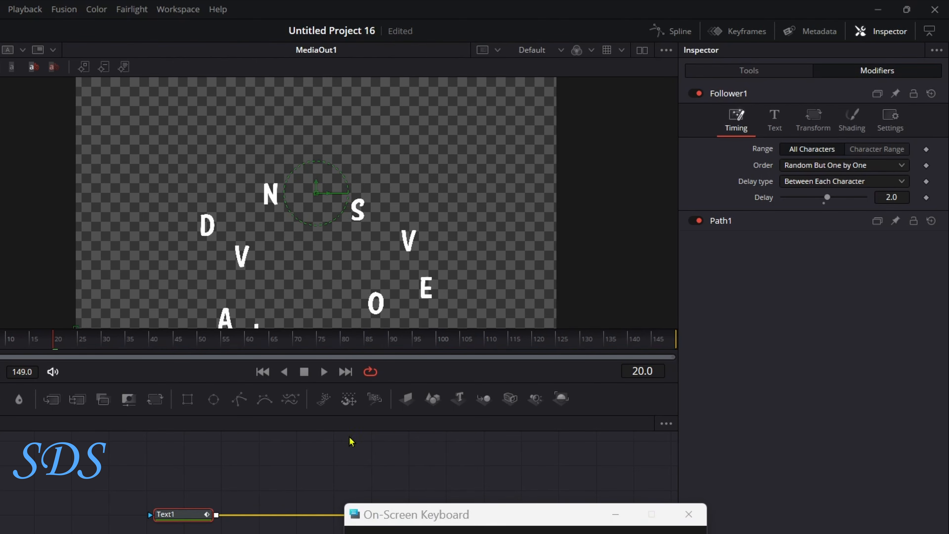
Step: Add keyframes for the Follower's position offset at frames 50 and 80 in its shading settings
drag(51, 340, 164, 342)
drag(343, 264, 370, 265)
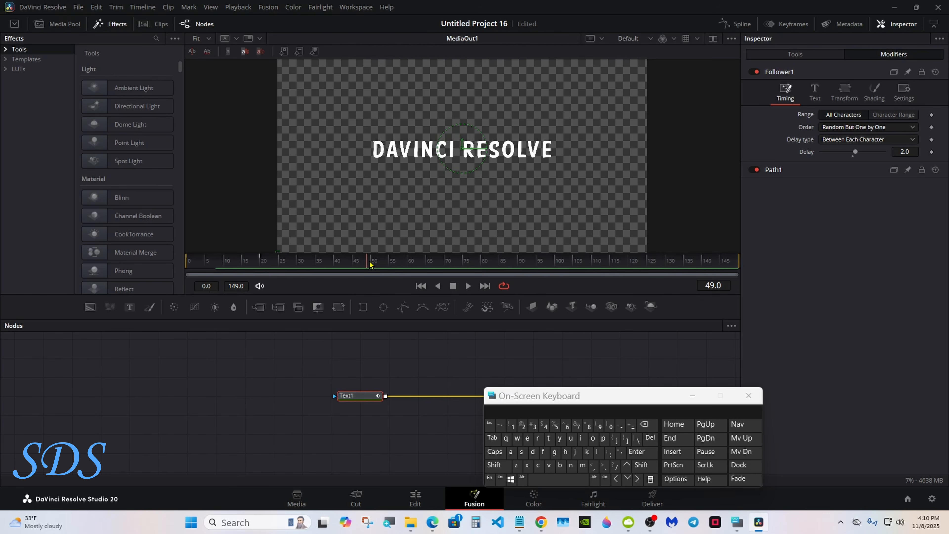
drag(370, 264, 373, 264)
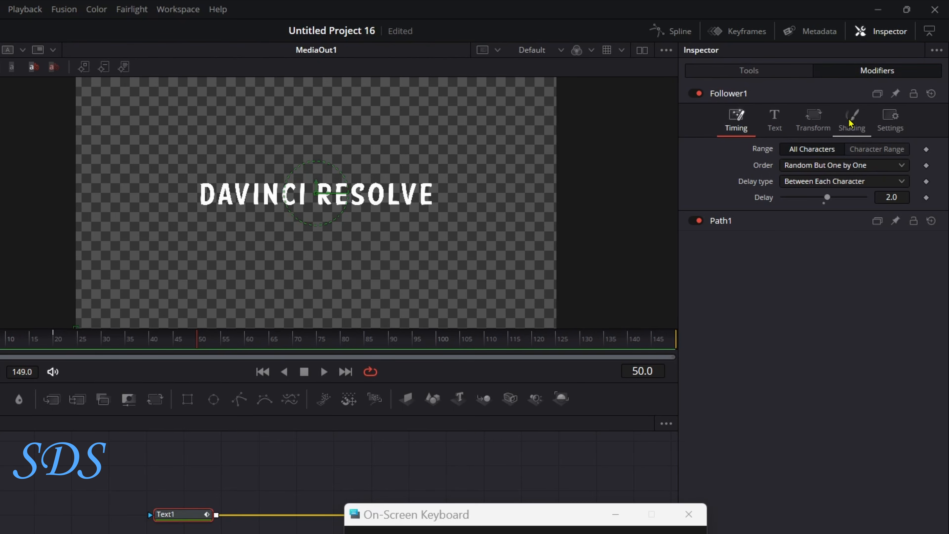
click(850, 123)
scroll(822, 300, down, 5)
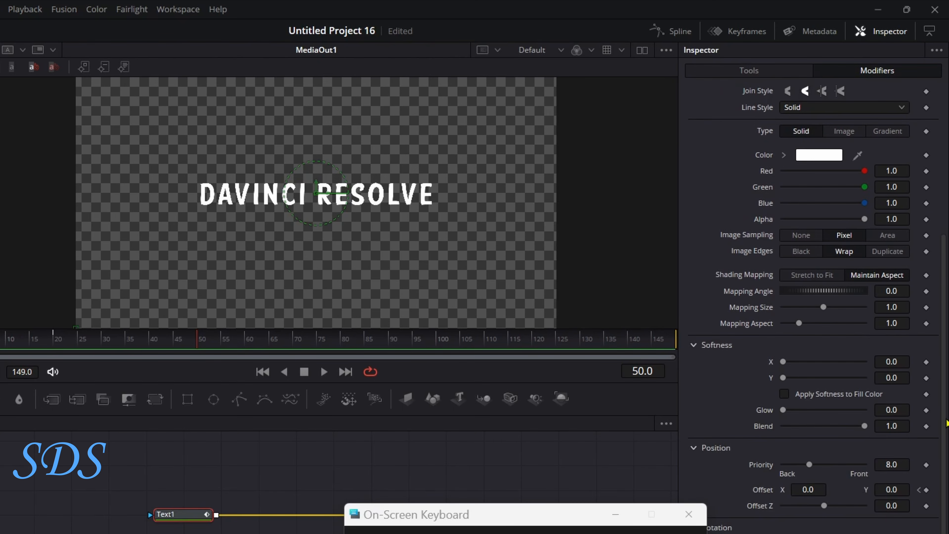
click(926, 491)
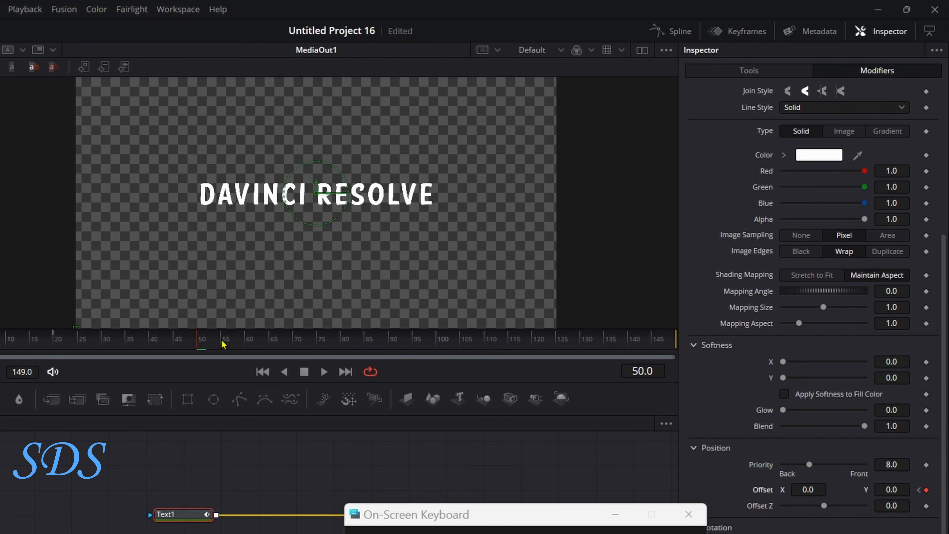
drag(224, 343, 346, 348)
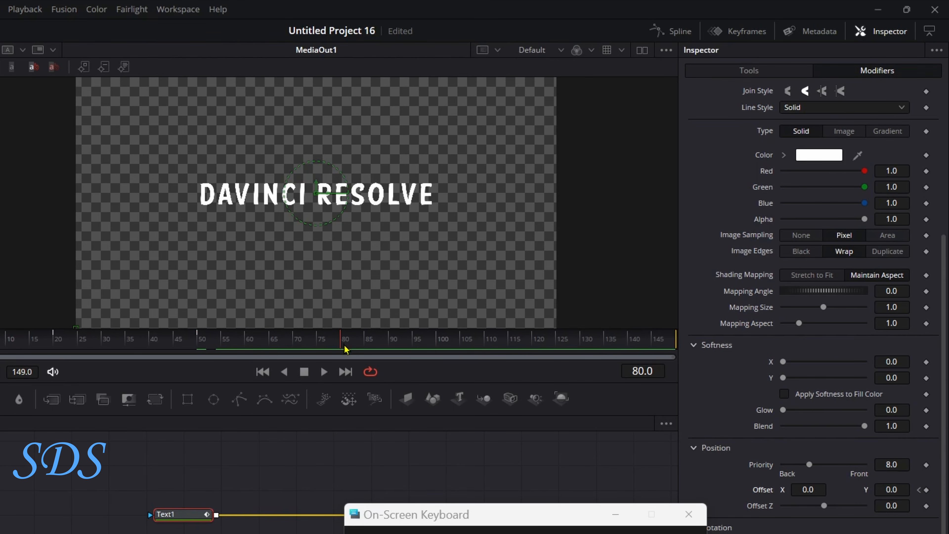
click(927, 491)
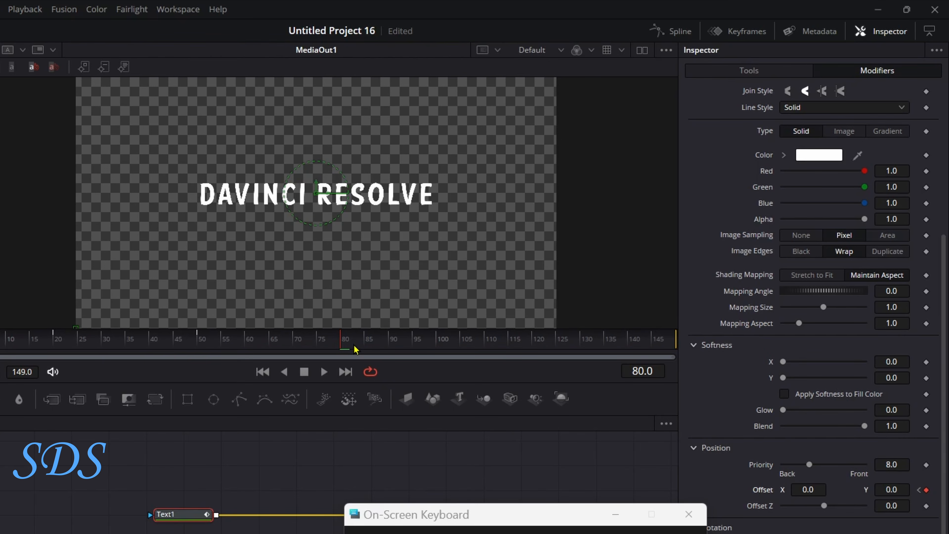
Step: Lower the Follower's position Y offset to -3.178 at frame 100
drag(355, 349, 437, 346)
drag(900, 489, 534, 483)
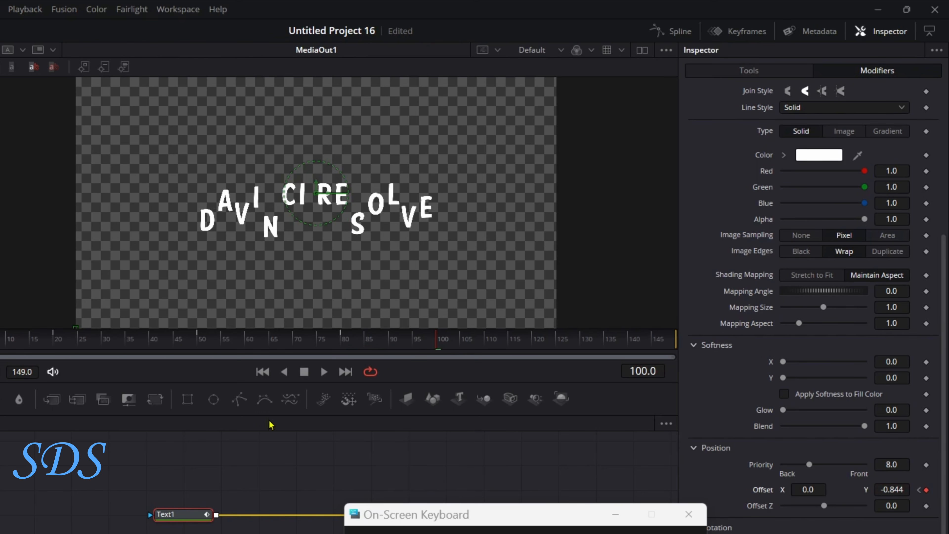
drag(268, 423, 264, 533)
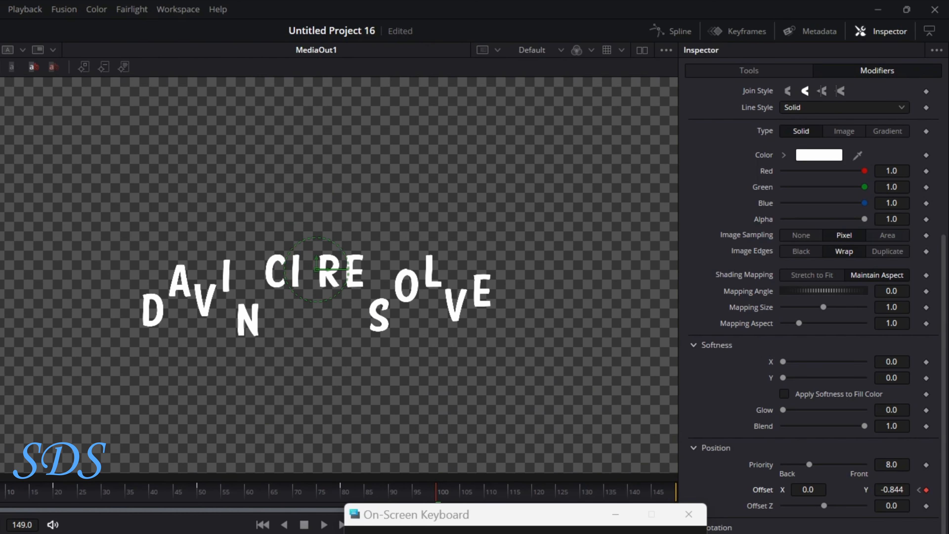
drag(893, 489, 28, 489)
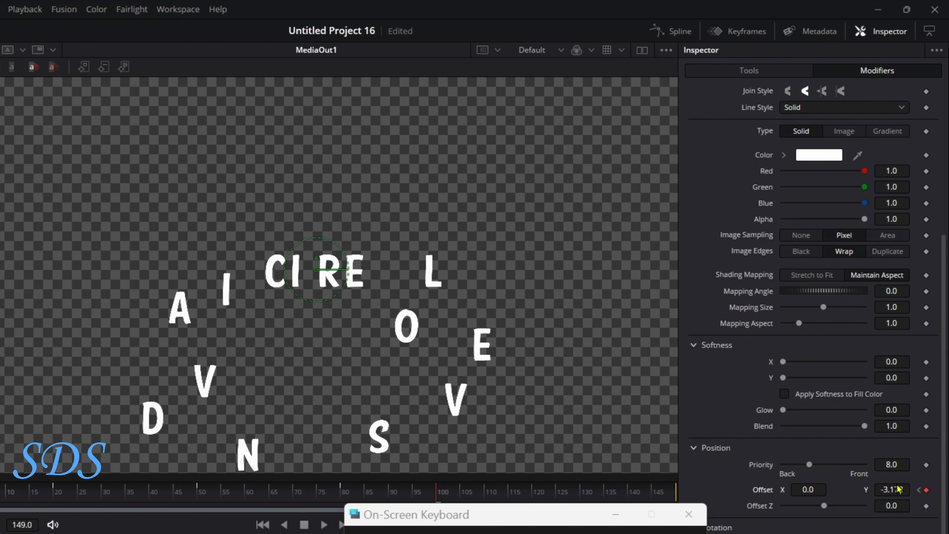
drag(295, 533, 295, 394)
drag(498, 509, 290, 508)
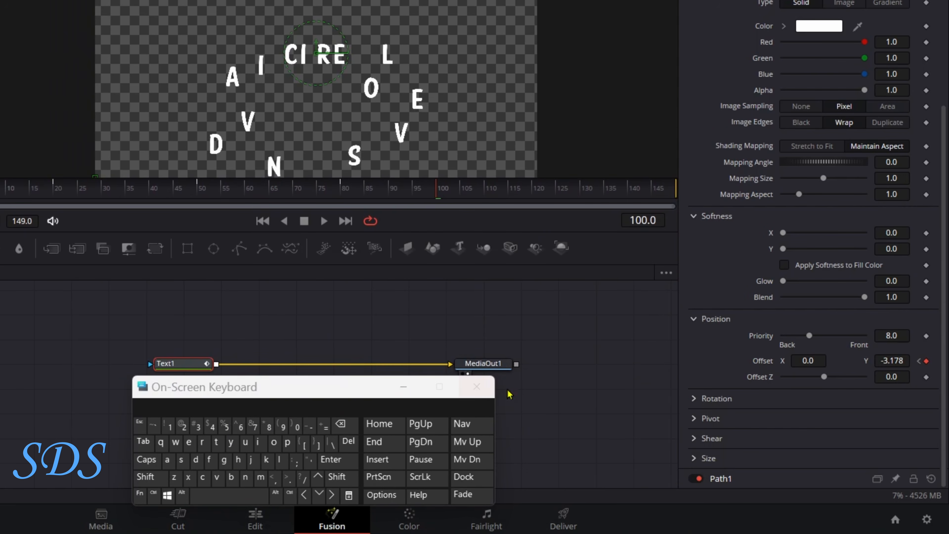
Step: Keyframe the Follower's Size Y at 1.0 on frame 100 and at 0.5 on frame 110
click(695, 458)
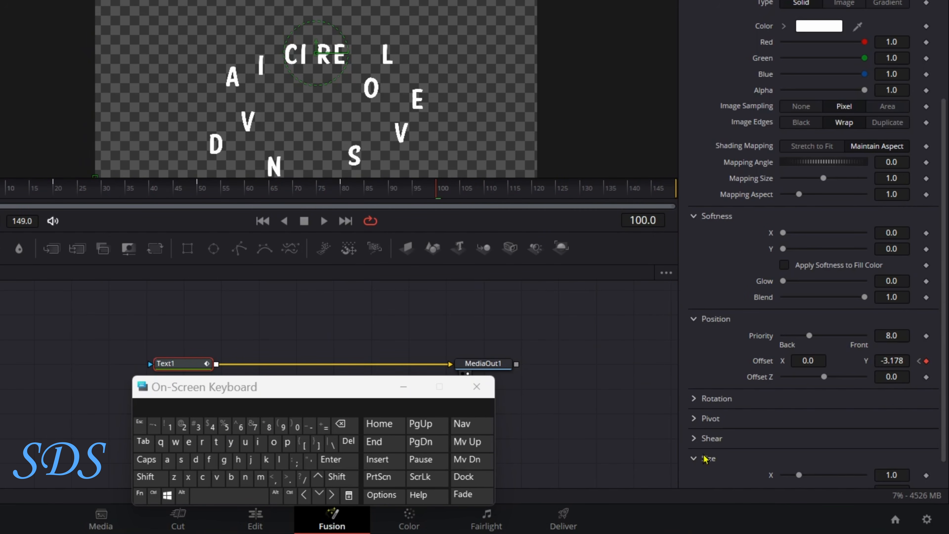
scroll(943, 442, down, 1)
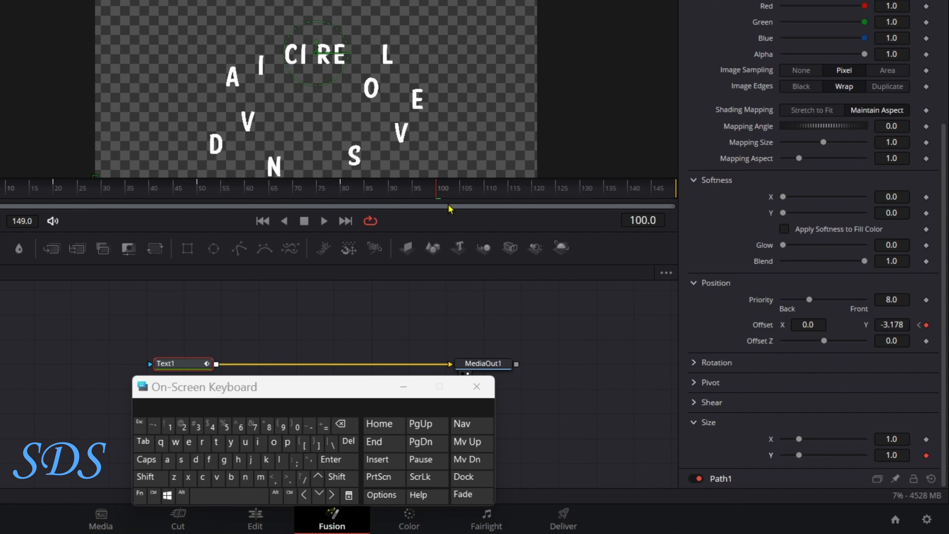
drag(450, 207, 486, 205)
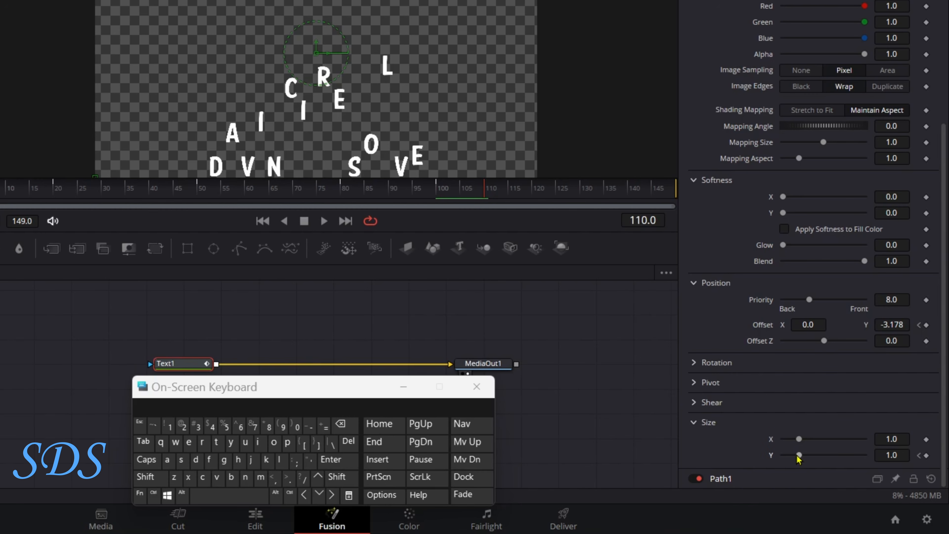
drag(798, 455, 796, 455)
click(892, 455)
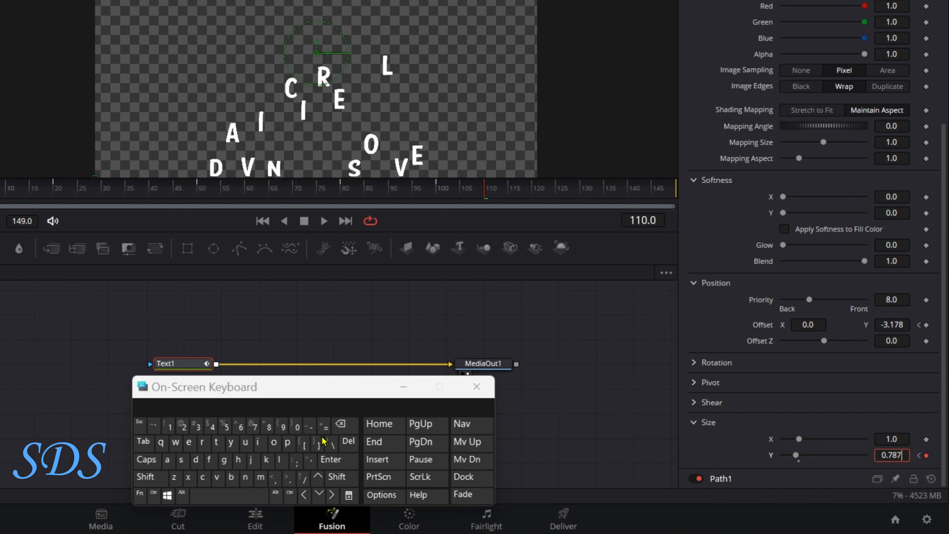
click(341, 424)
click(340, 425)
click(340, 425)
click(224, 426)
click(327, 460)
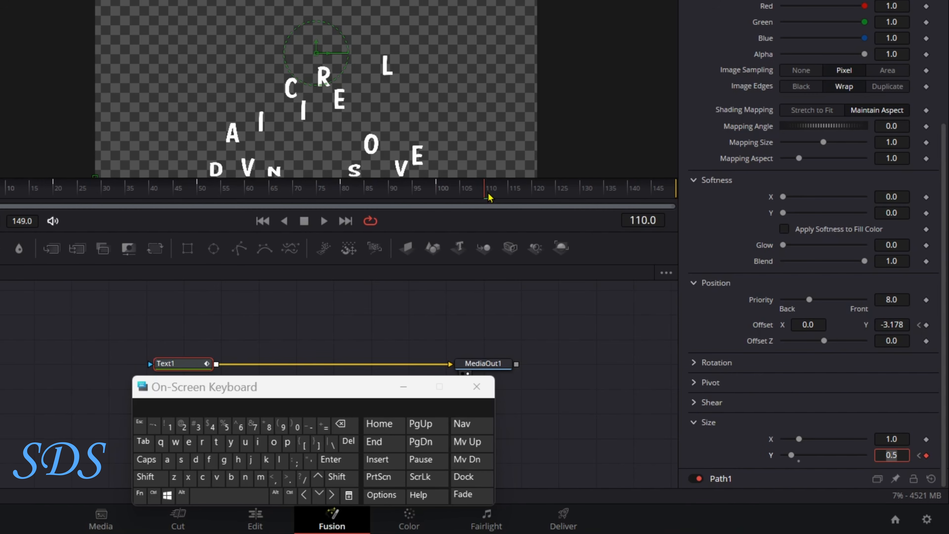
Step: Set the Follower's Size Y to 1.0 at frame 120 and scrub through the animation to check it
drag(490, 197, 538, 197)
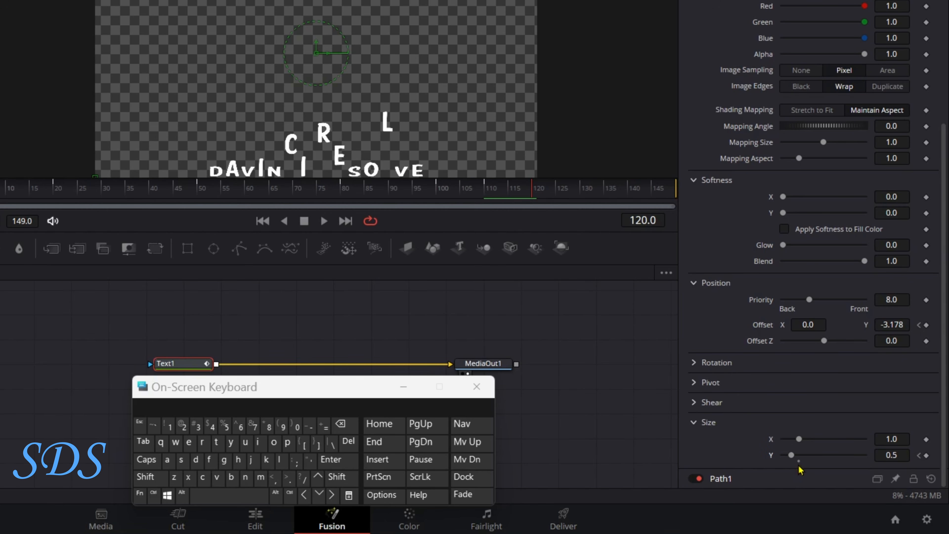
drag(525, 190, 416, 192)
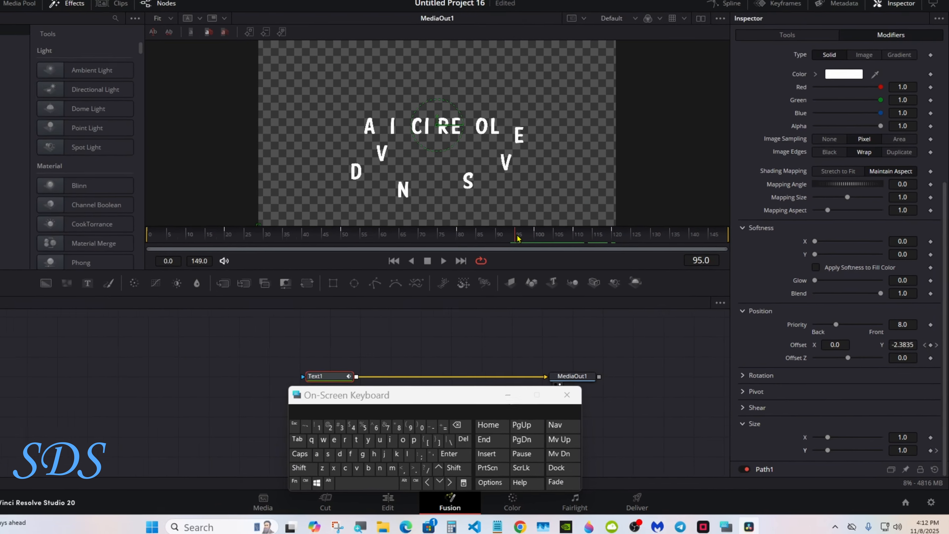
drag(517, 235, 726, 236)
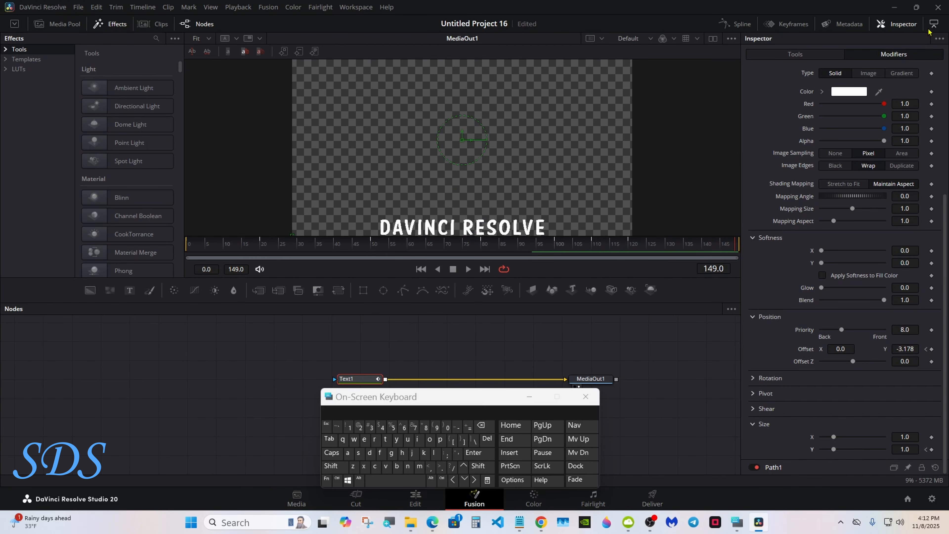
Step: Select all keyframes of the Size Y curve in the Spline editor and make the curve repeat beyond its last keyframe
click(935, 23)
click(751, 25)
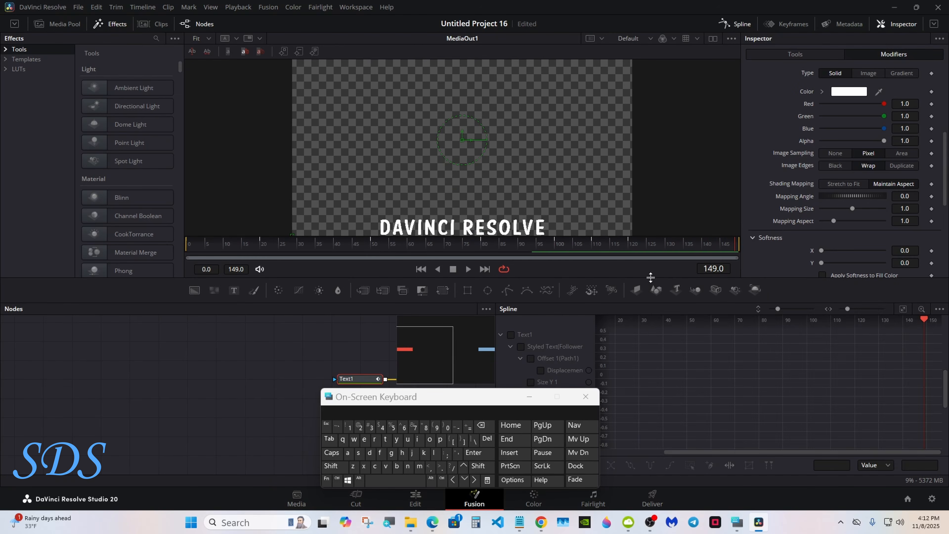
drag(505, 397, 321, 399)
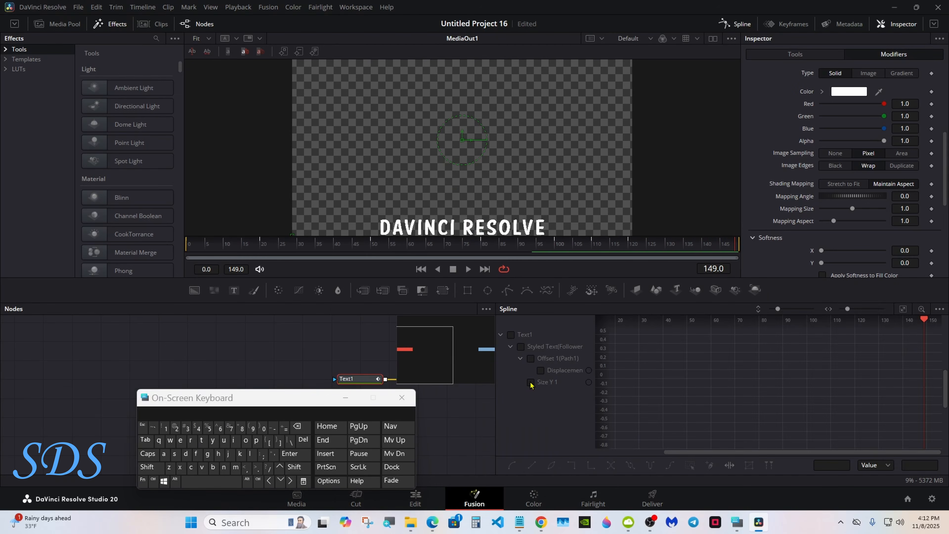
click(531, 381)
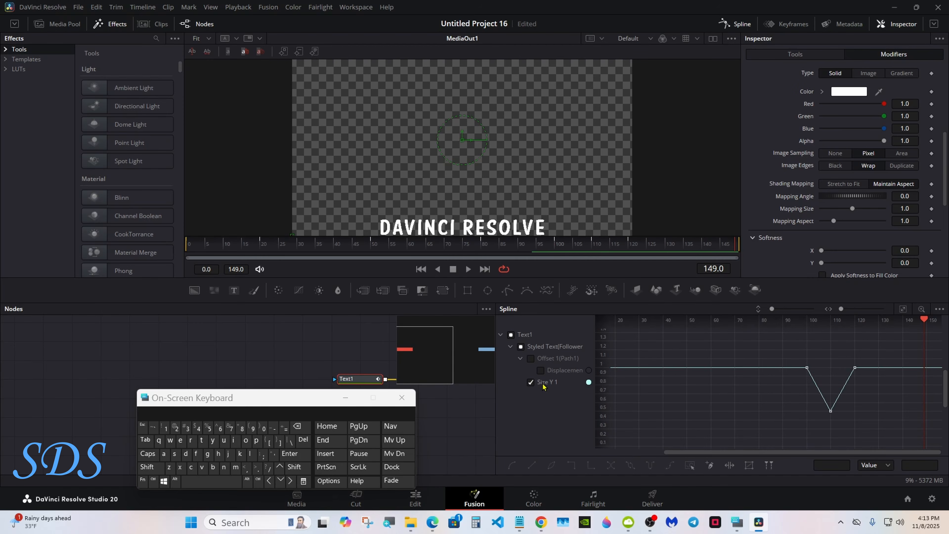
click(903, 308)
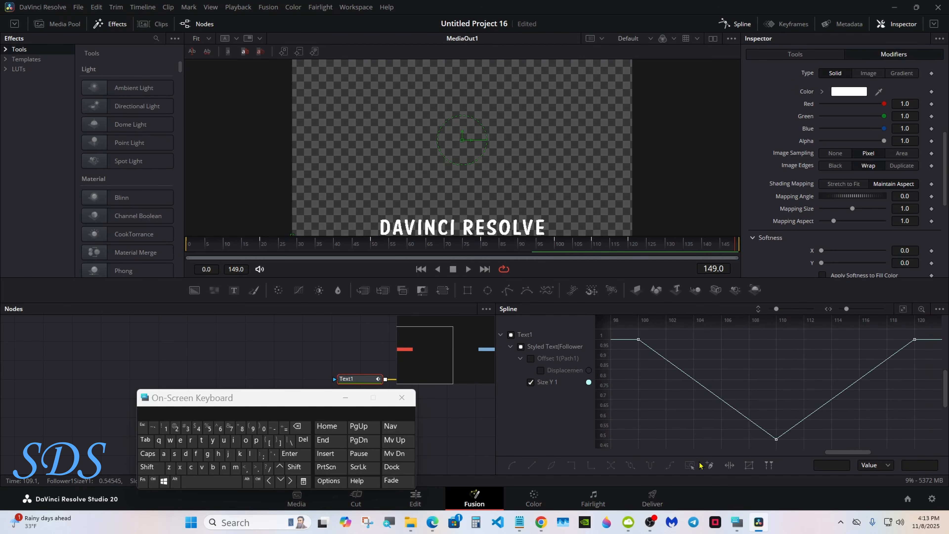
click(690, 465)
click(670, 467)
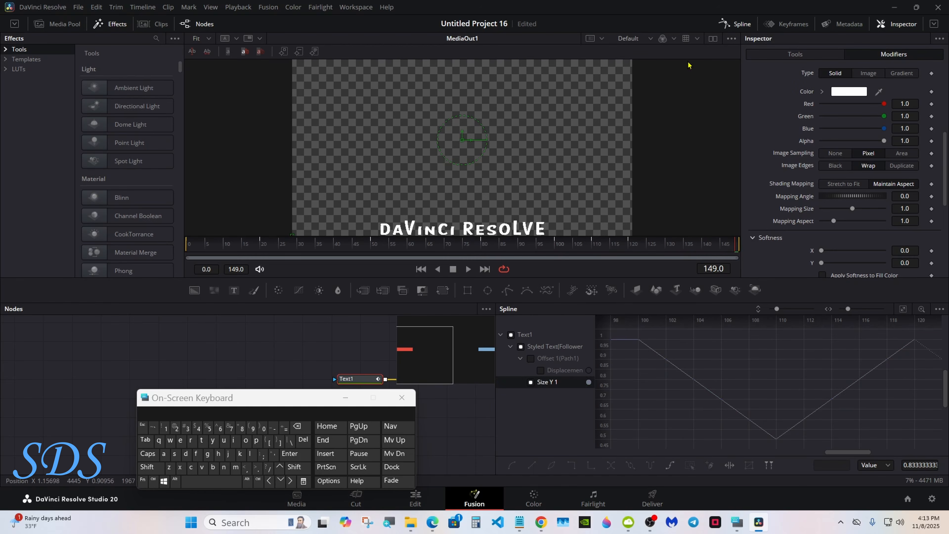
click(734, 23)
drag(253, 398, 609, 400)
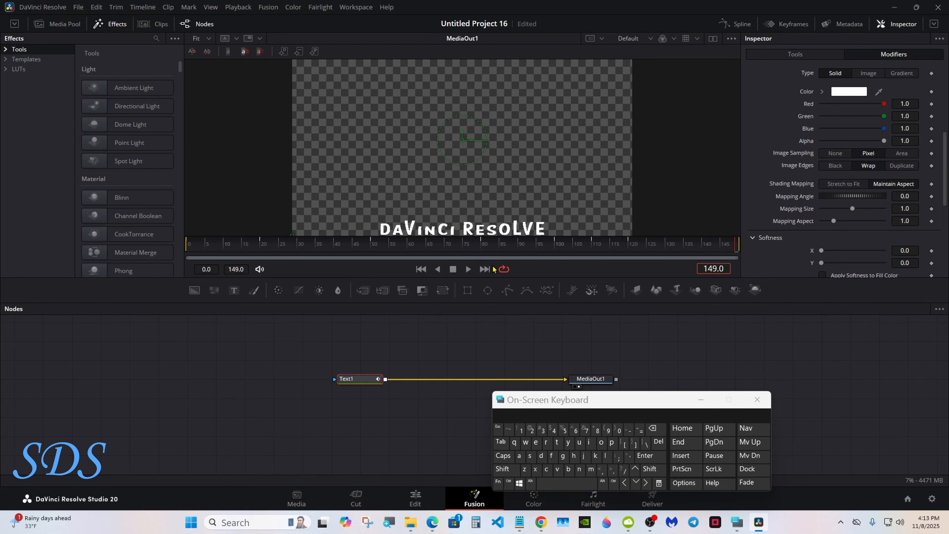
Step: Keyframe the Follower's opacity from 0.0 at frame 0 to 1.0 at frame 20, and play the animation from the start
drag(478, 293, 477, 348)
click(188, 303)
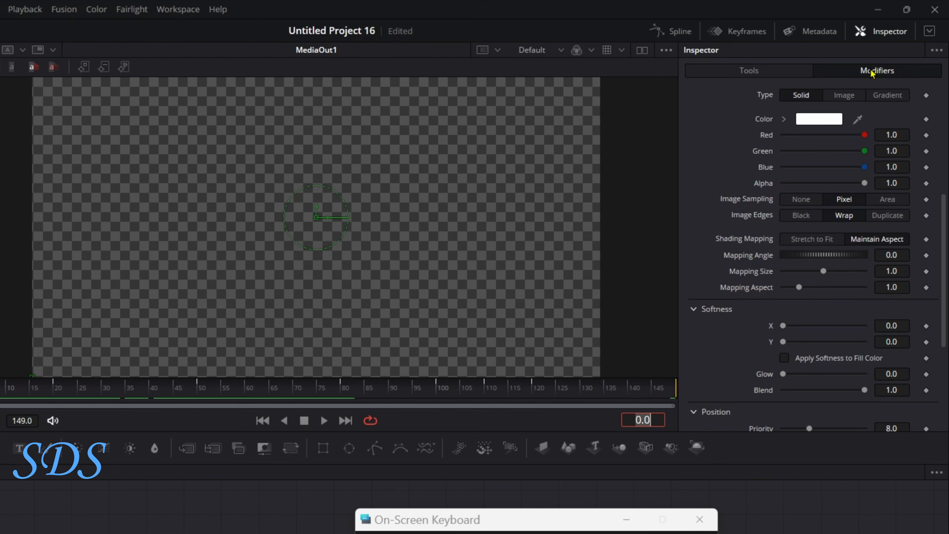
click(930, 33)
scroll(933, 339, up, 6)
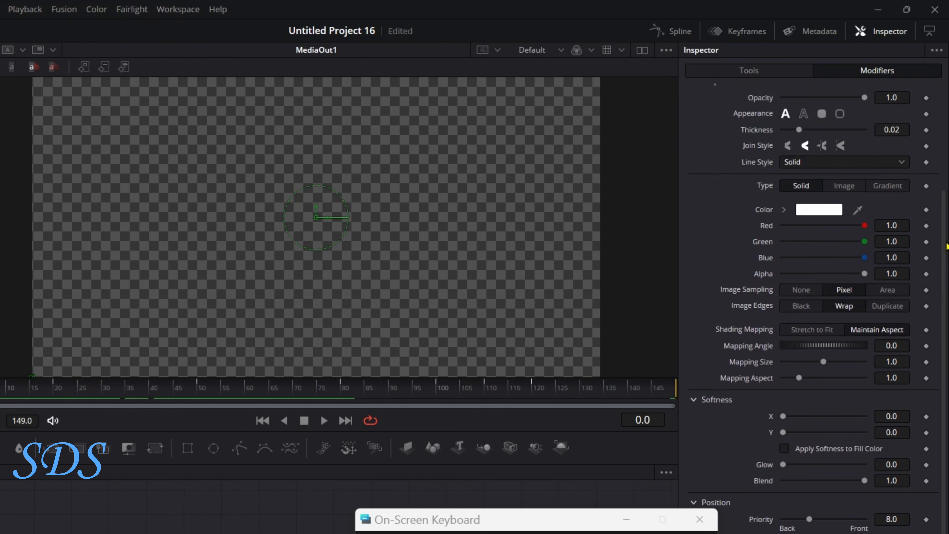
drag(865, 252, 767, 255)
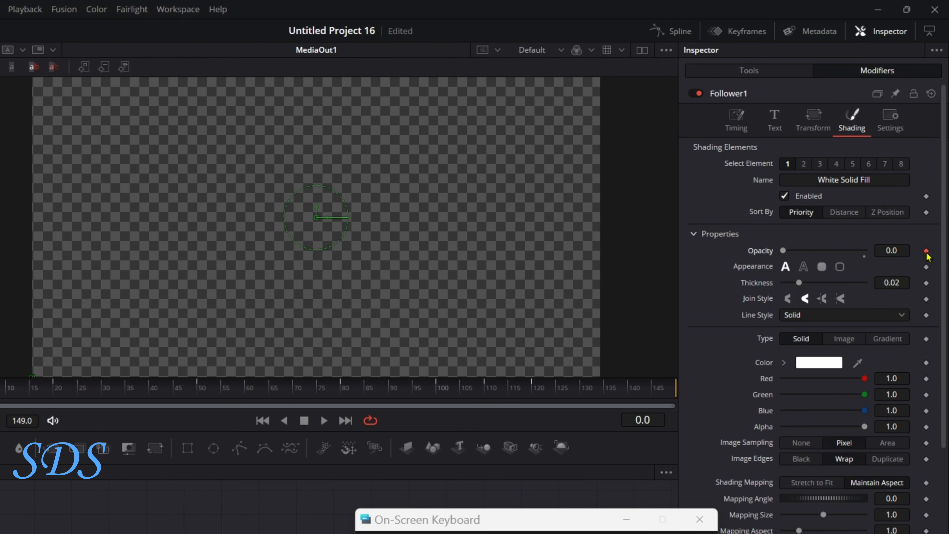
drag(35, 391, 57, 392)
drag(783, 253, 872, 255)
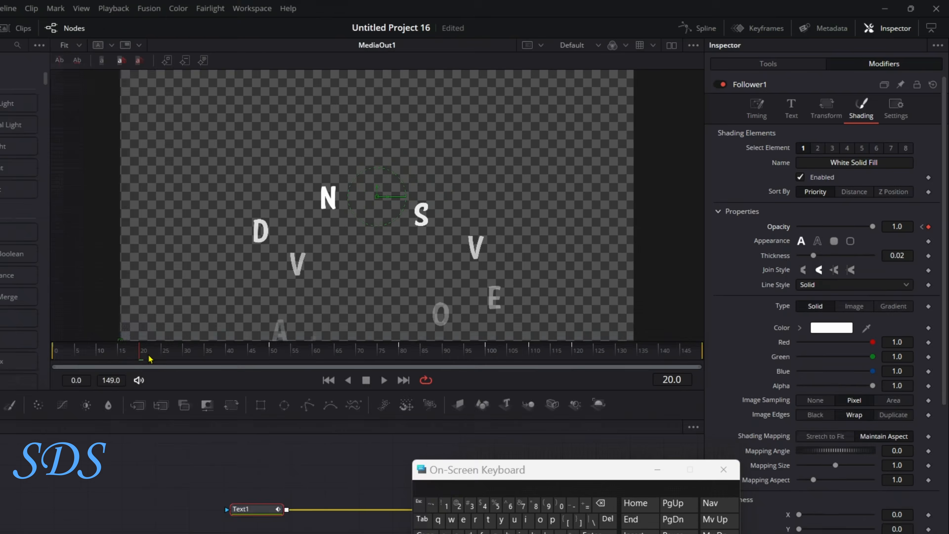
drag(212, 303, 180, 302)
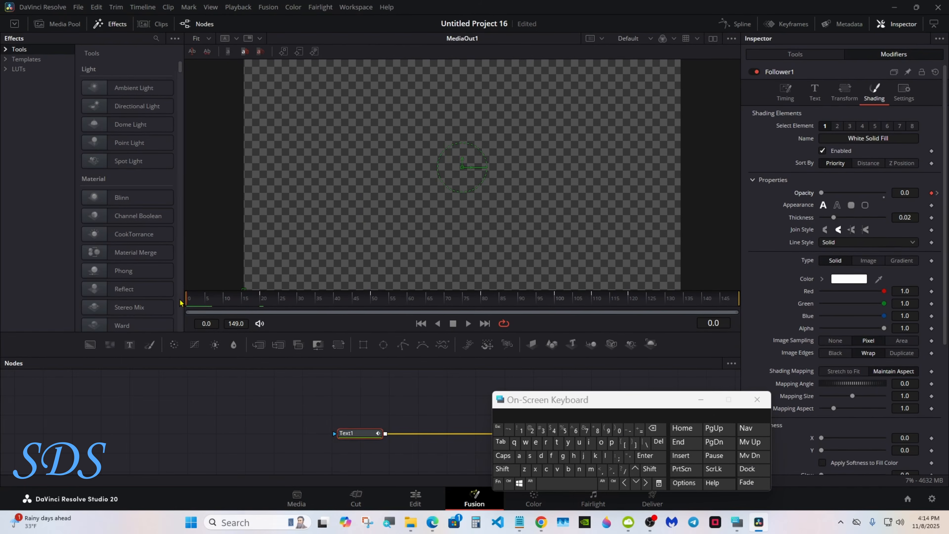
click(467, 324)
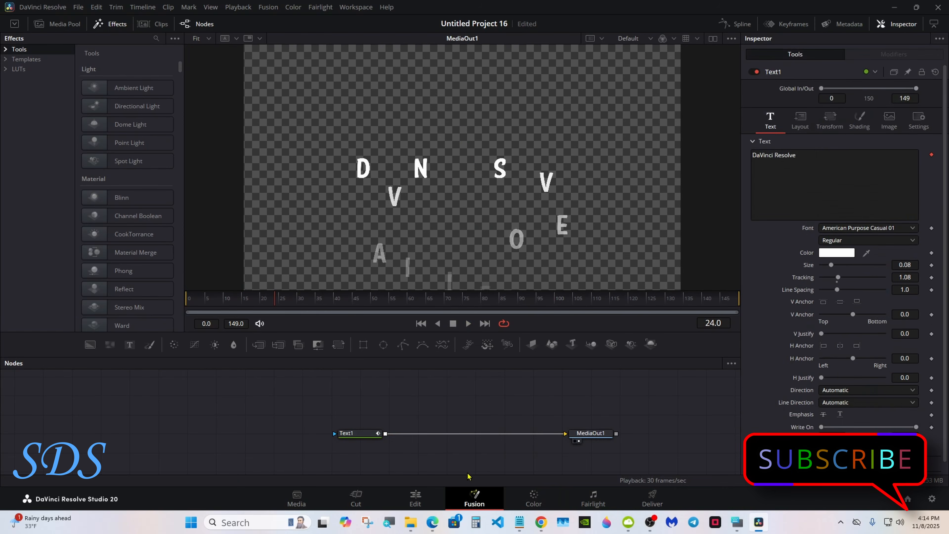
Step: On the Edit page, move the Fusion composition clip up to Video 2 and place a Solid Color generator beneath it on Video 1
click(415, 499)
drag(416, 367, 417, 343)
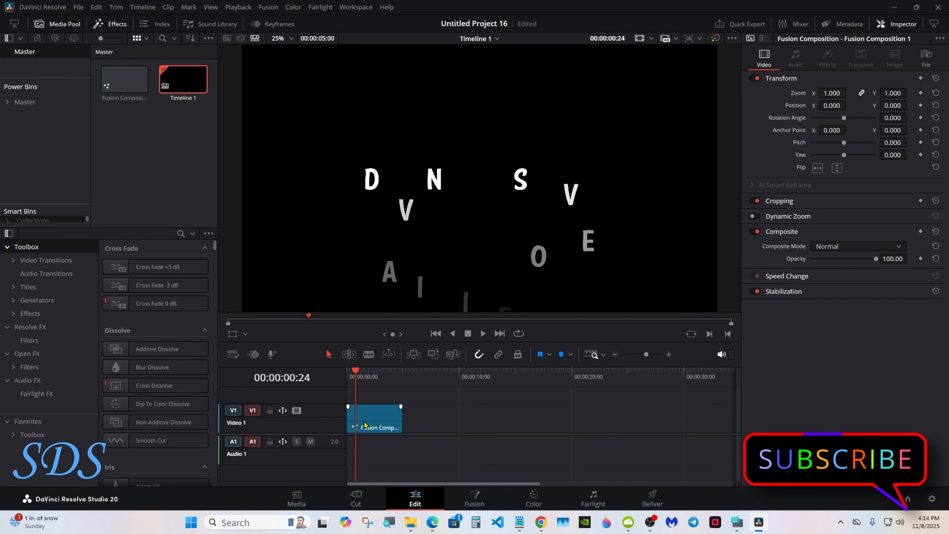
drag(375, 421, 375, 402)
click(37, 300)
drag(112, 431, 325, 426)
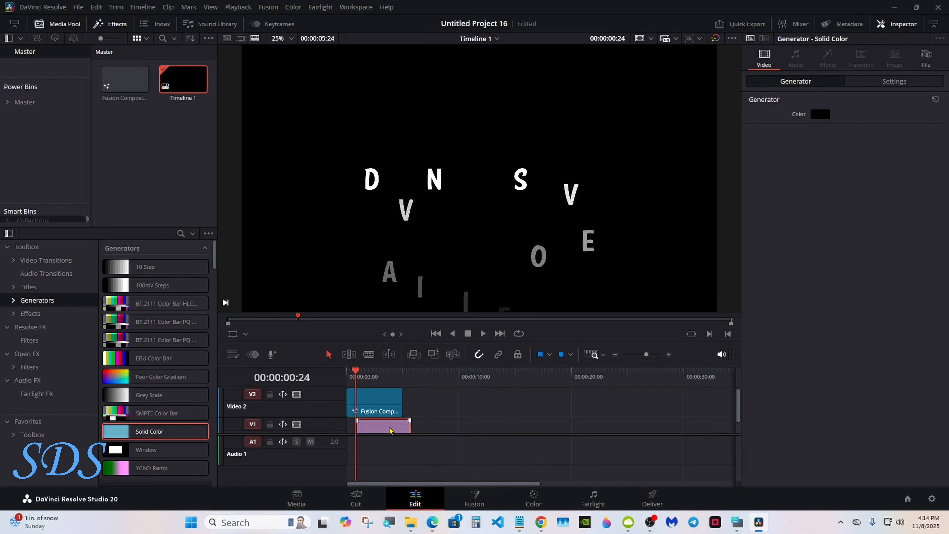
Step: Set the Solid Color generator's color to dark green from the basic colors
click(818, 116)
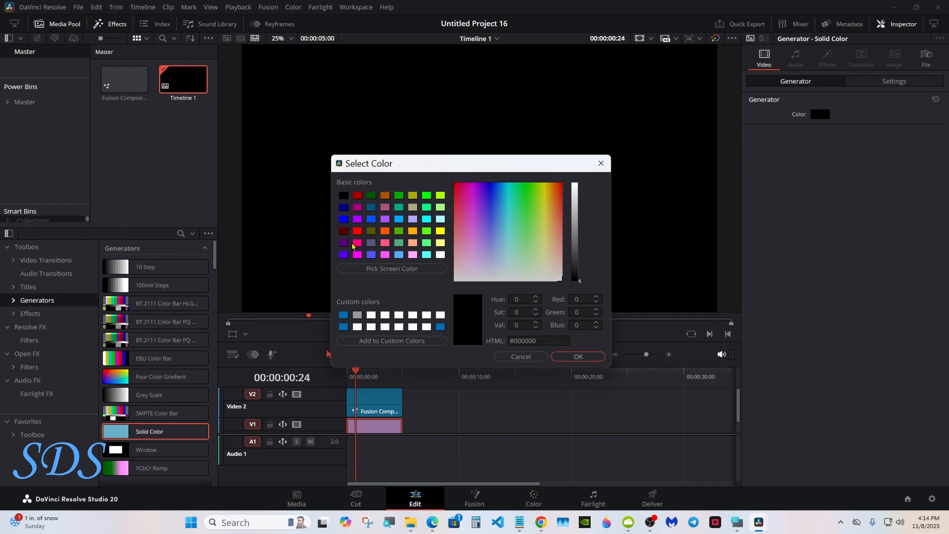
click(371, 195)
click(578, 357)
Step: Extend both timeline clips to a duration of 00:00:31:16 and play the timeline from the start
click(409, 393)
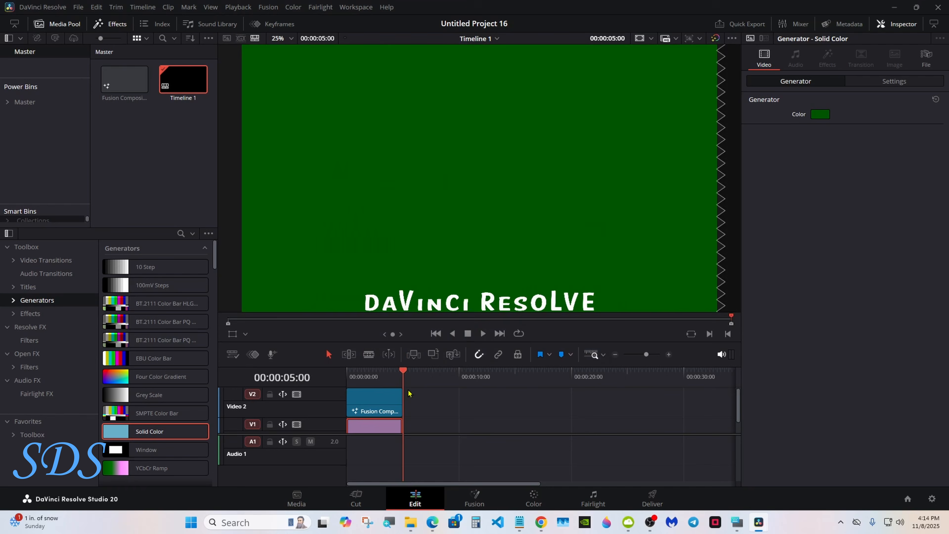
drag(408, 393, 700, 405)
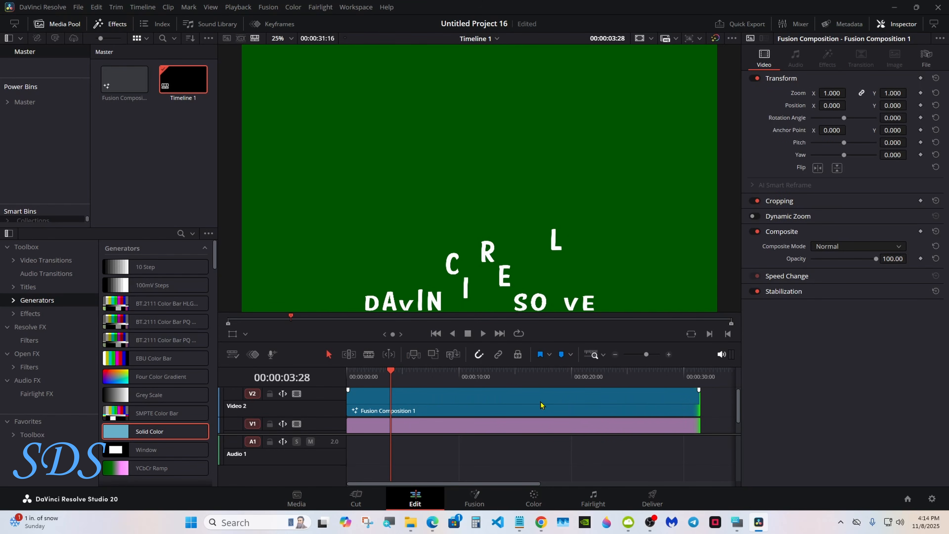
drag(391, 372, 346, 372)
drag(440, 342, 439, 445)
click(483, 359)
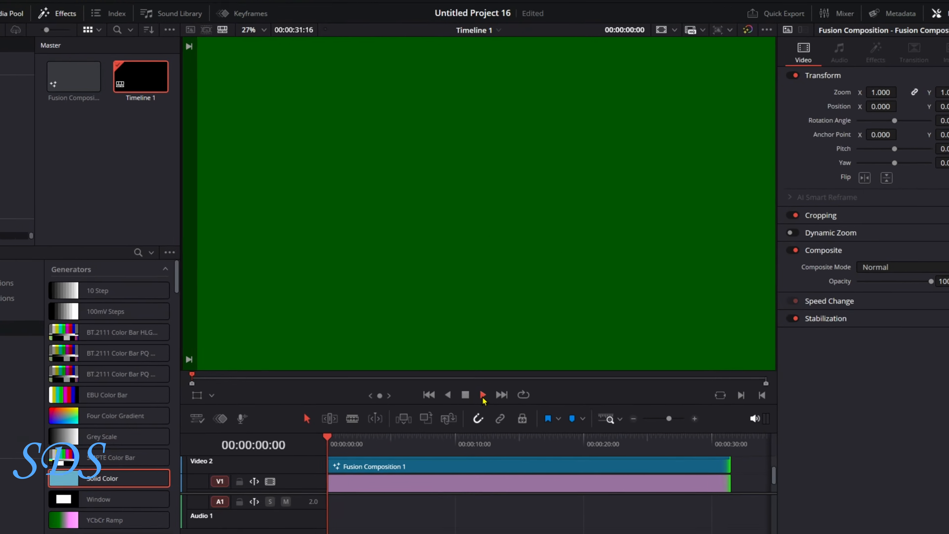